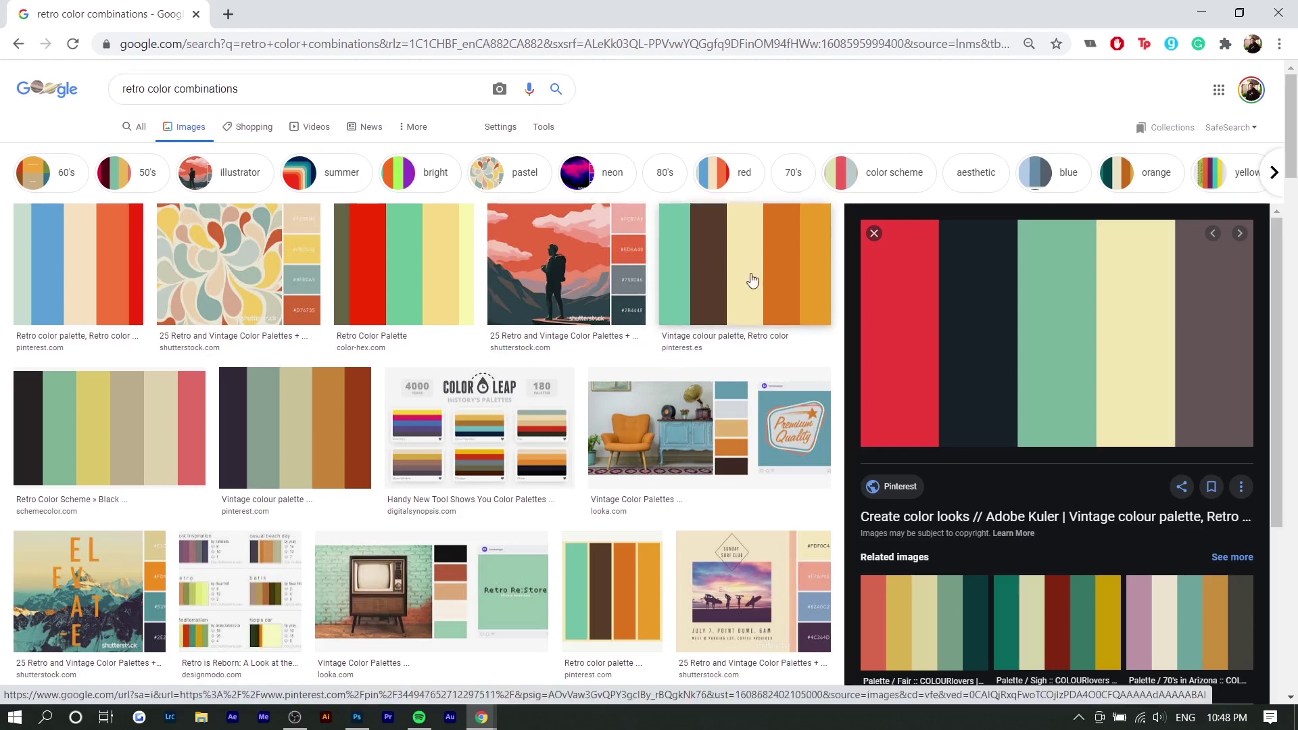
Step: Preview the red, navy, green, cream and brown vintage palette result and copy its image
{"action": "left_click", "coordinate": [138, 409]}
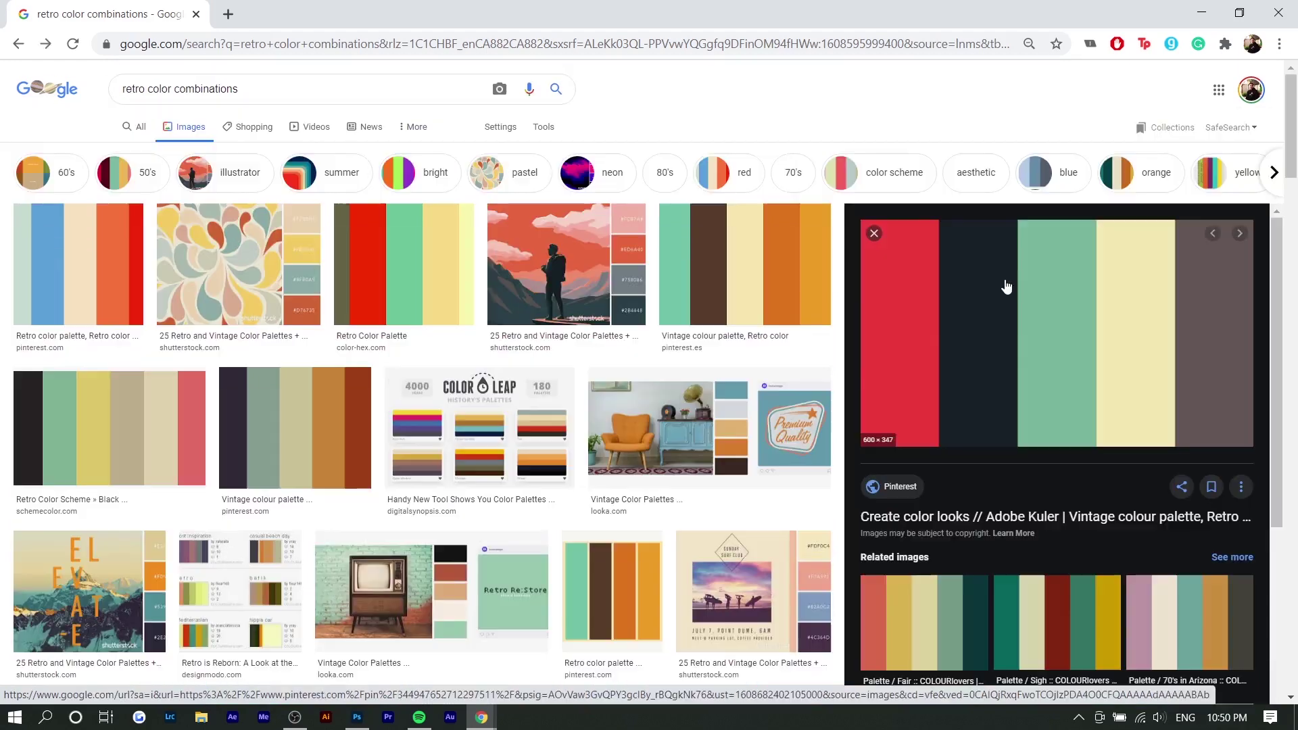
{"action": "right_click", "coordinate": [1004, 284]}
{"action": "left_click", "coordinate": [1055, 455]}
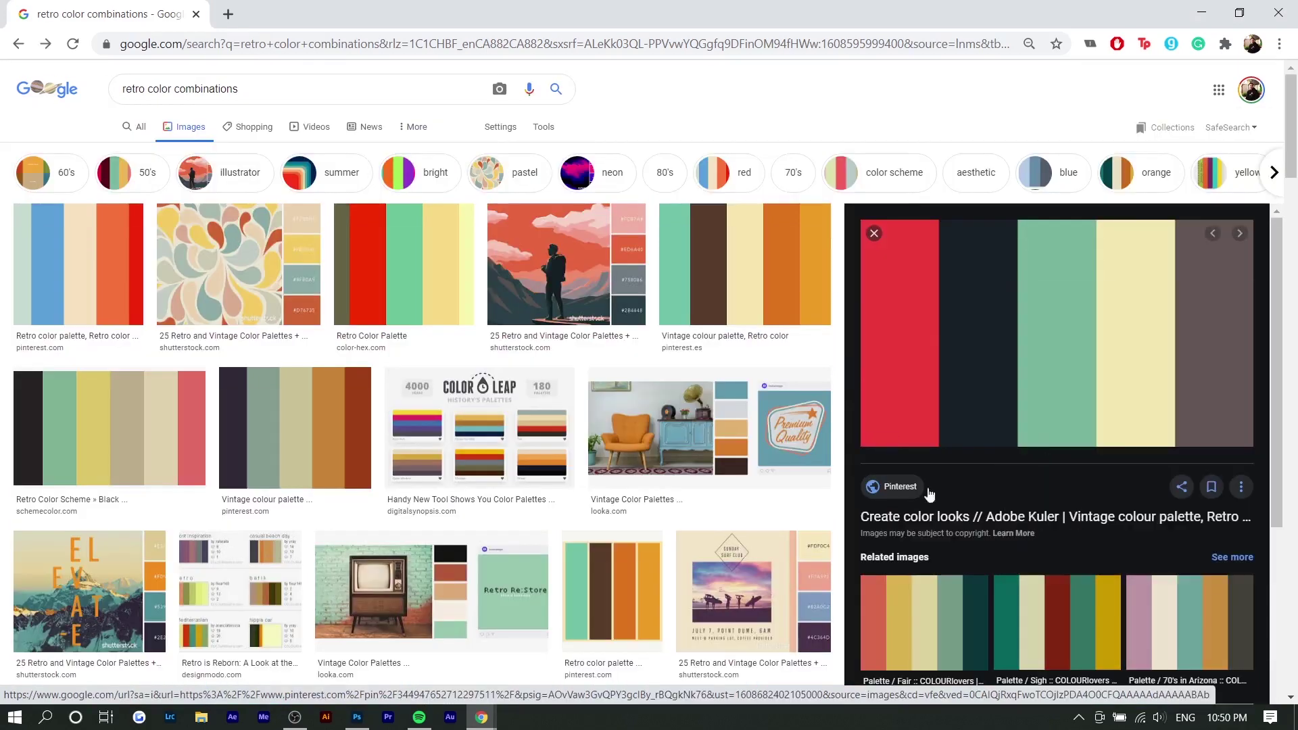
Step: Paste the copied palette into Photoshop and place it in the canvas's top-left corner
{"action": "left_click", "coordinate": [357, 717]}
{"action": "key", "text": "ctrl+v"}
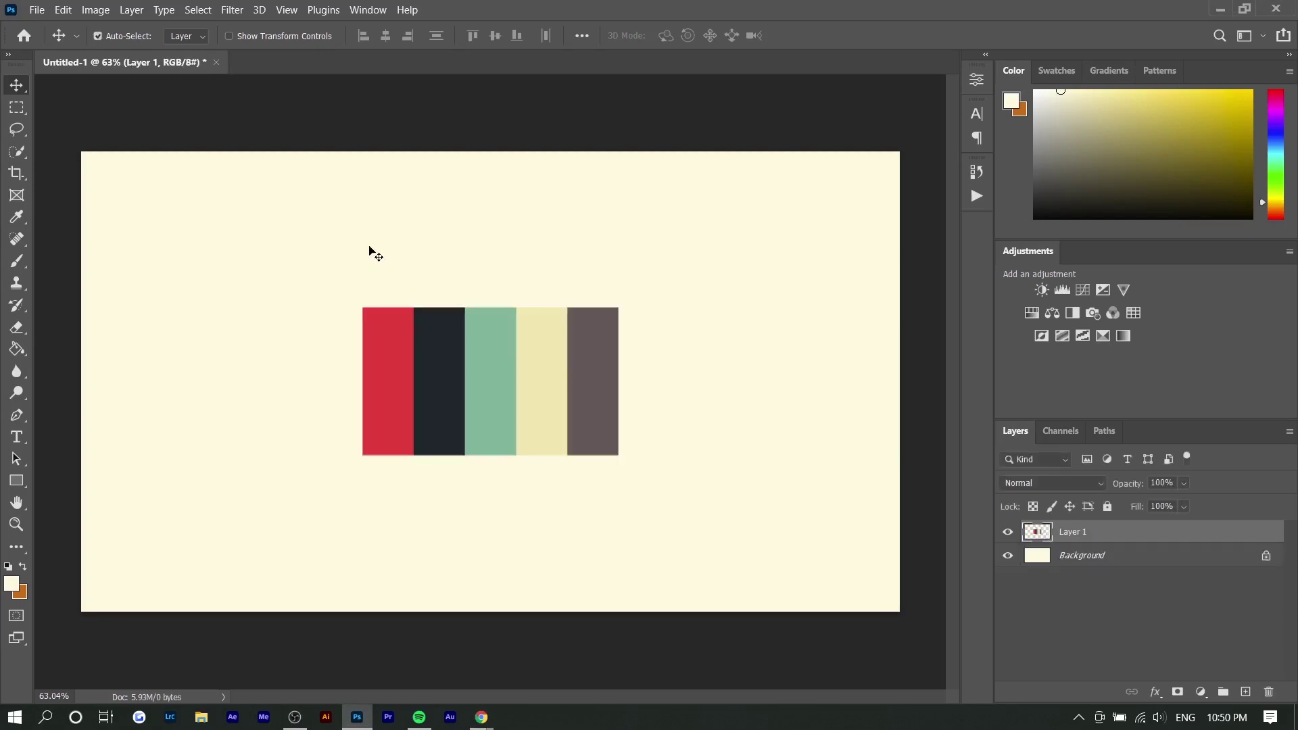
{"action": "left_click_drag", "start_coordinate": [510, 359], "coordinate": [232, 206]}
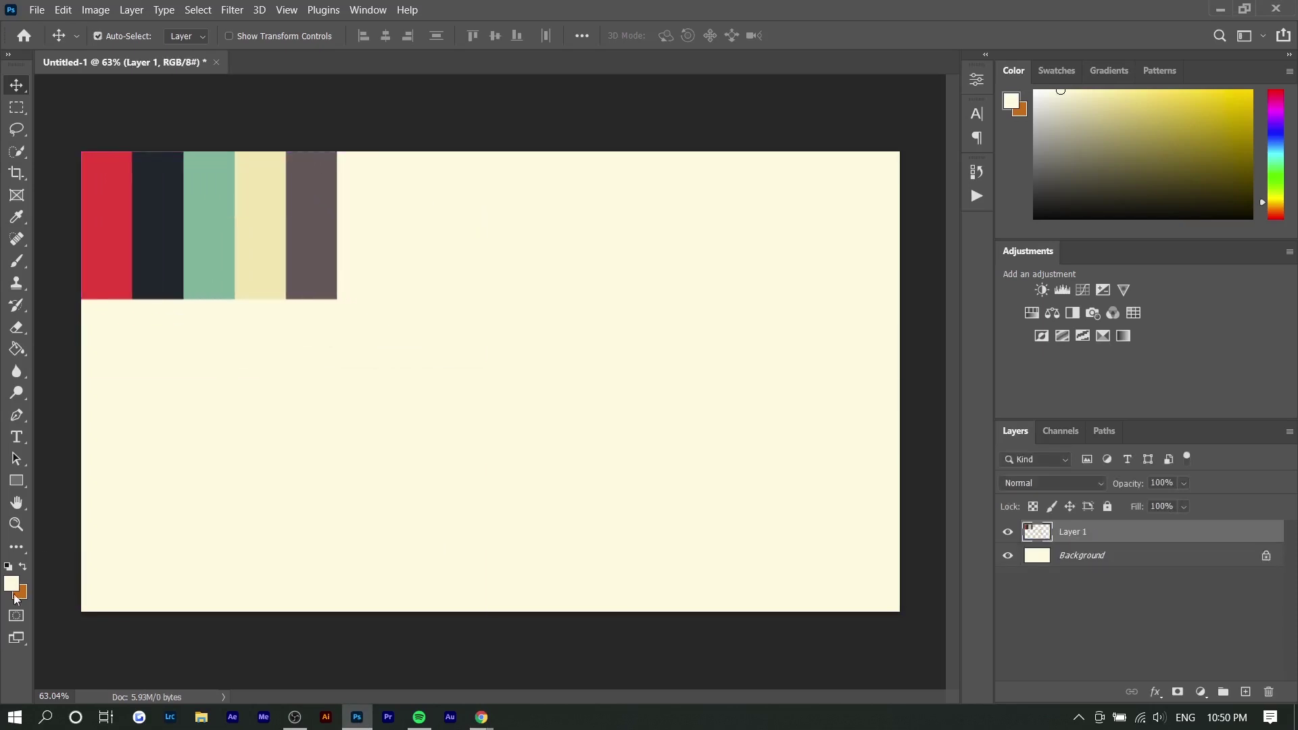
Step: Sample the palette's red, navy and green bars in the Color Picker, then cancel it
{"action": "left_click", "coordinate": [18, 584]}
{"action": "left_click", "coordinate": [103, 202]}
{"action": "left_click", "coordinate": [166, 200]}
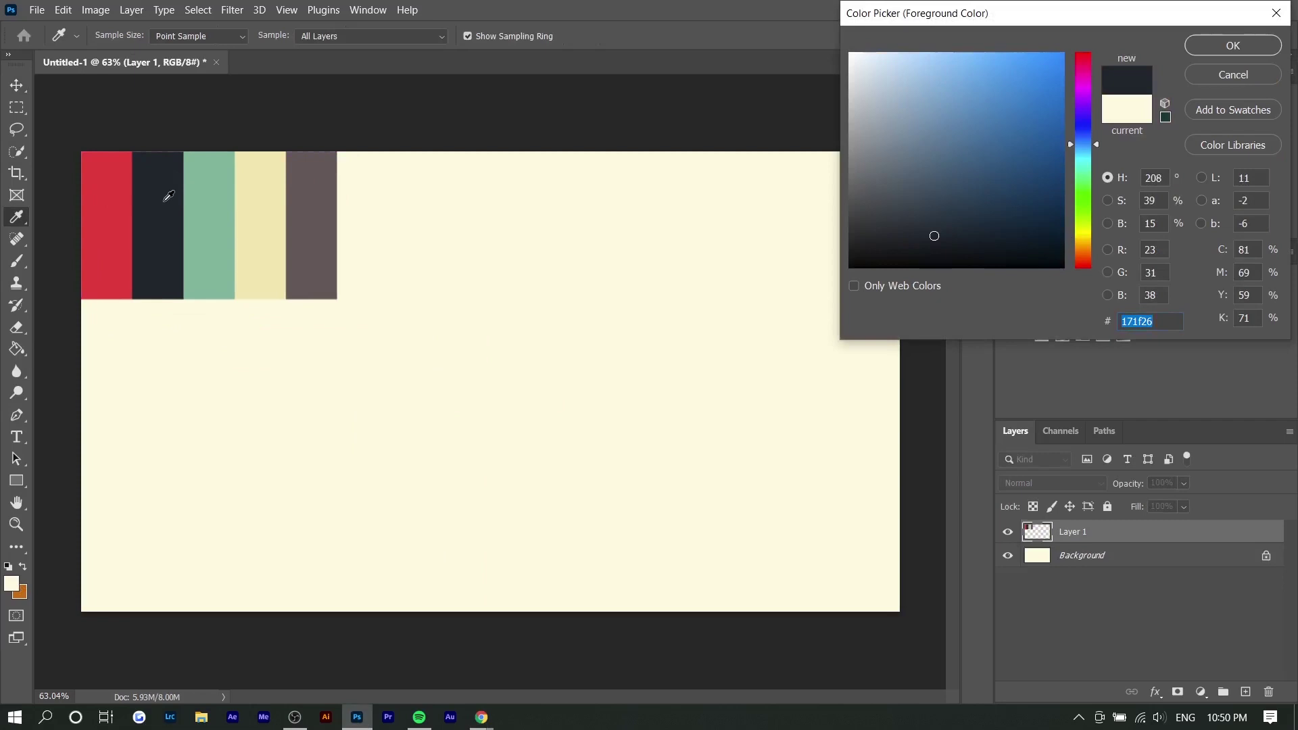
{"action": "left_click", "coordinate": [209, 188]}
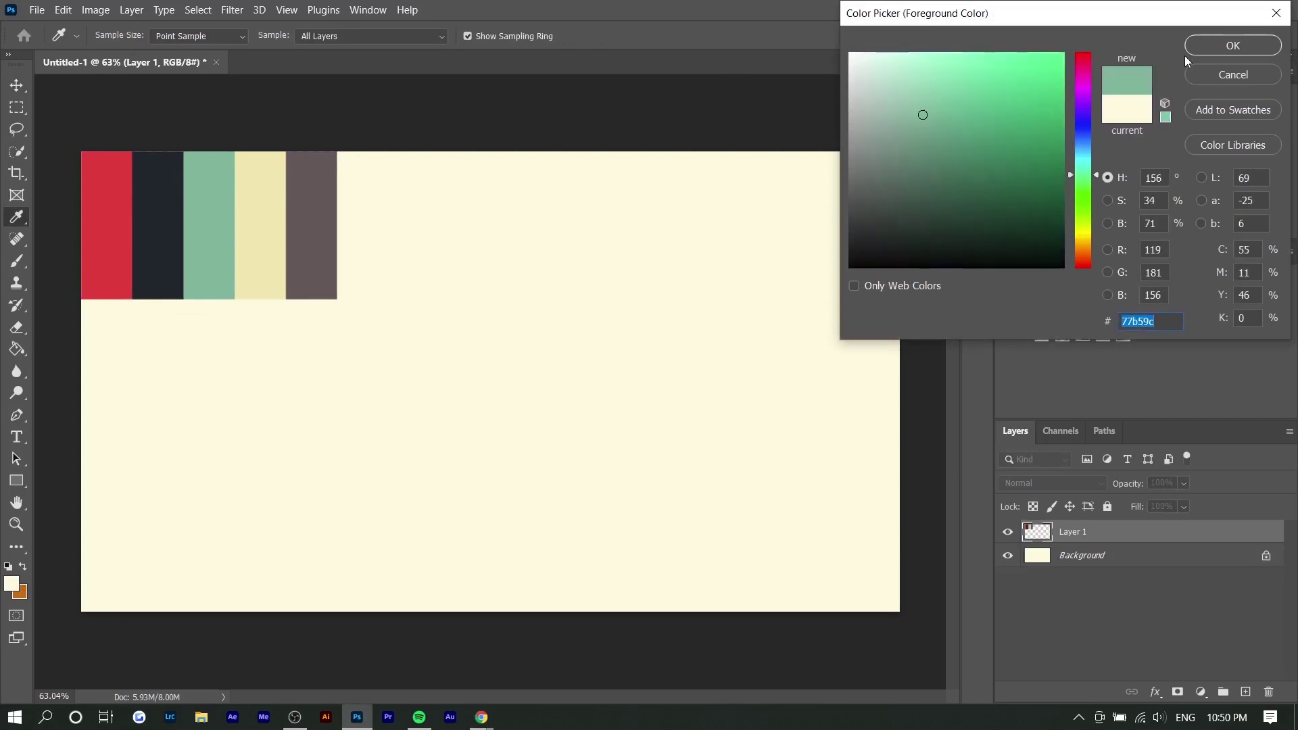
{"action": "key", "text": "Escape"}
{"action": "left_click", "coordinate": [17, 437]}
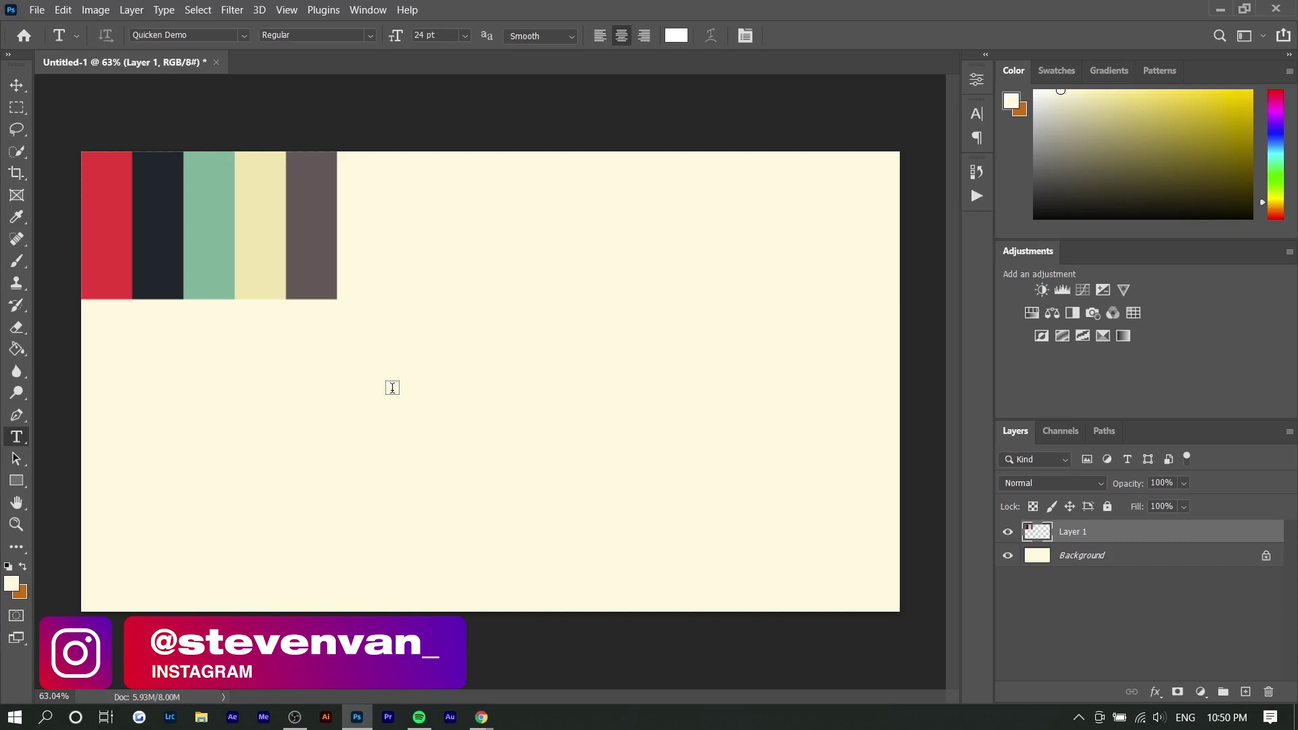
Step: Add the white script text 'Vintage' on the canvas
{"action": "left_click", "coordinate": [392, 388]}
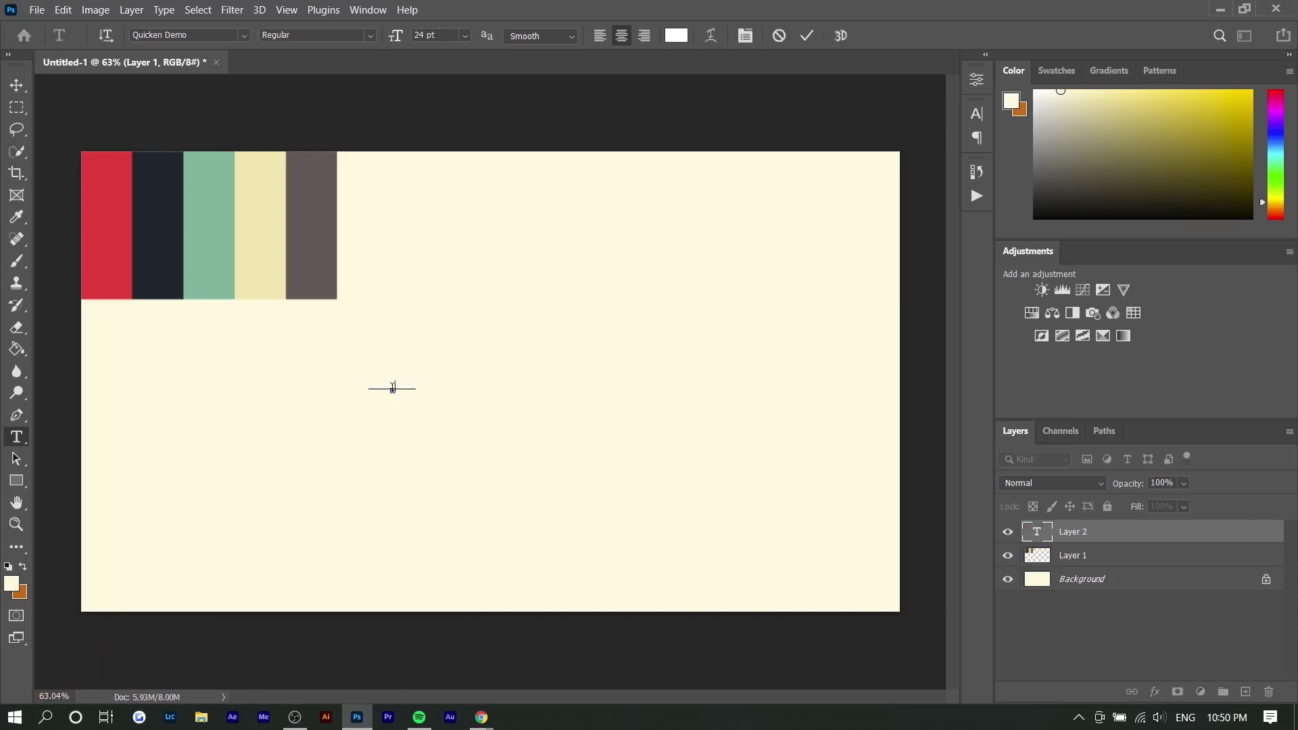
{"action": "key", "text": "ctrl+Return"}
{"action": "key", "text": "v"}
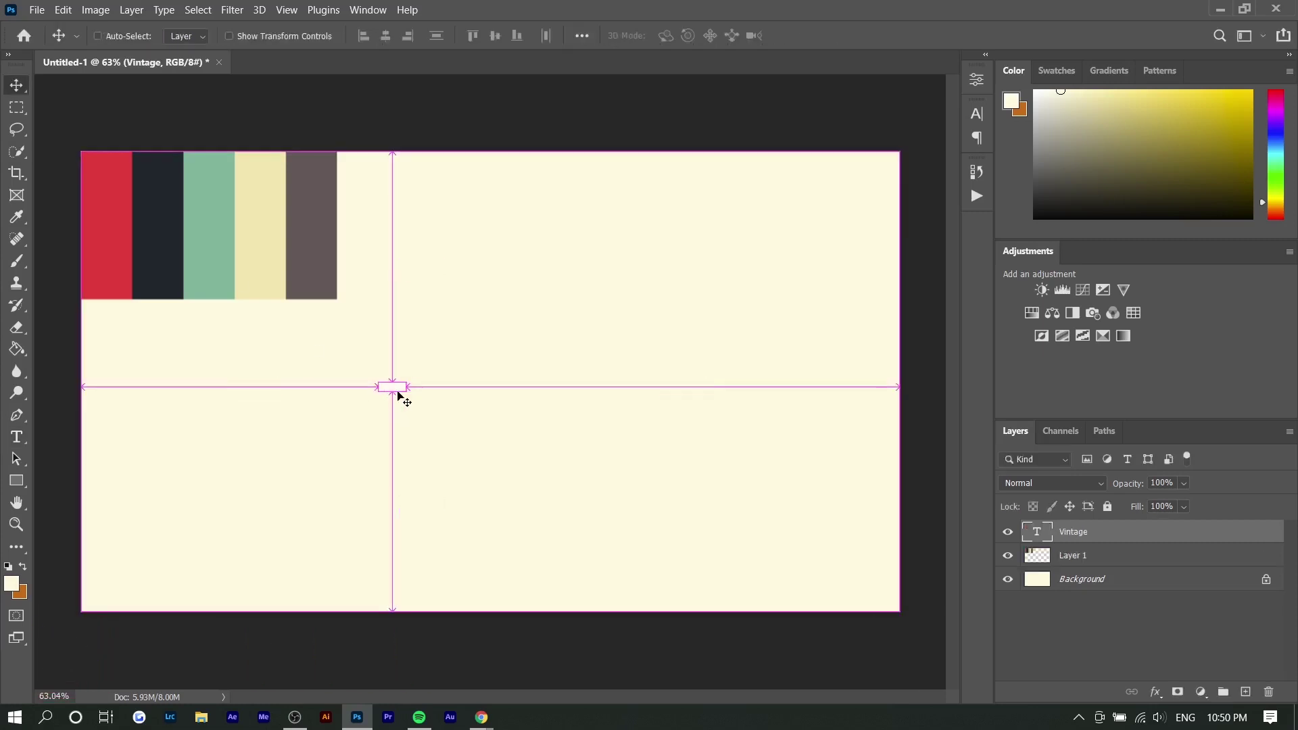
Step: Enlarge the Vintage text, centre it on the canvas, and hide the palette layer
{"action": "key", "text": "ctrl+t"}
{"action": "left_click_drag", "start_coordinate": [535, 424], "coordinate": [863, 521]}
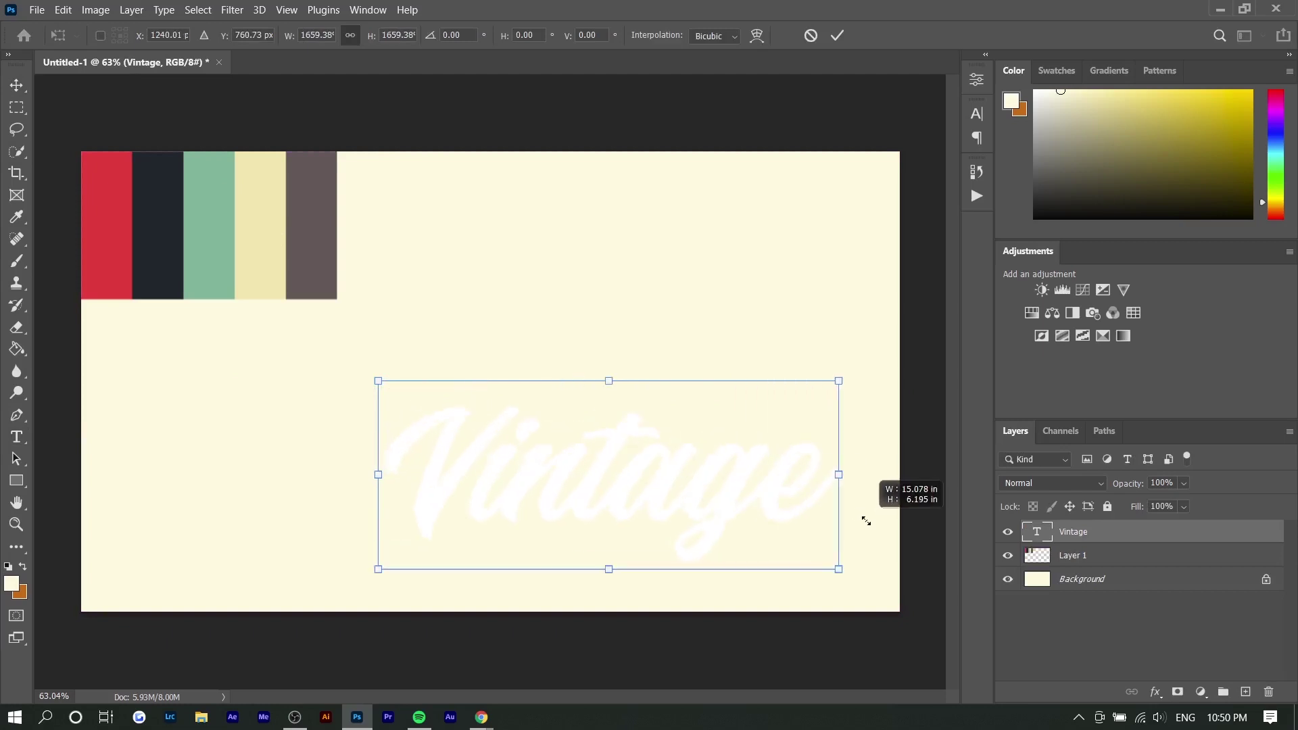
{"action": "left_click_drag", "start_coordinate": [704, 455], "coordinate": [593, 377]}
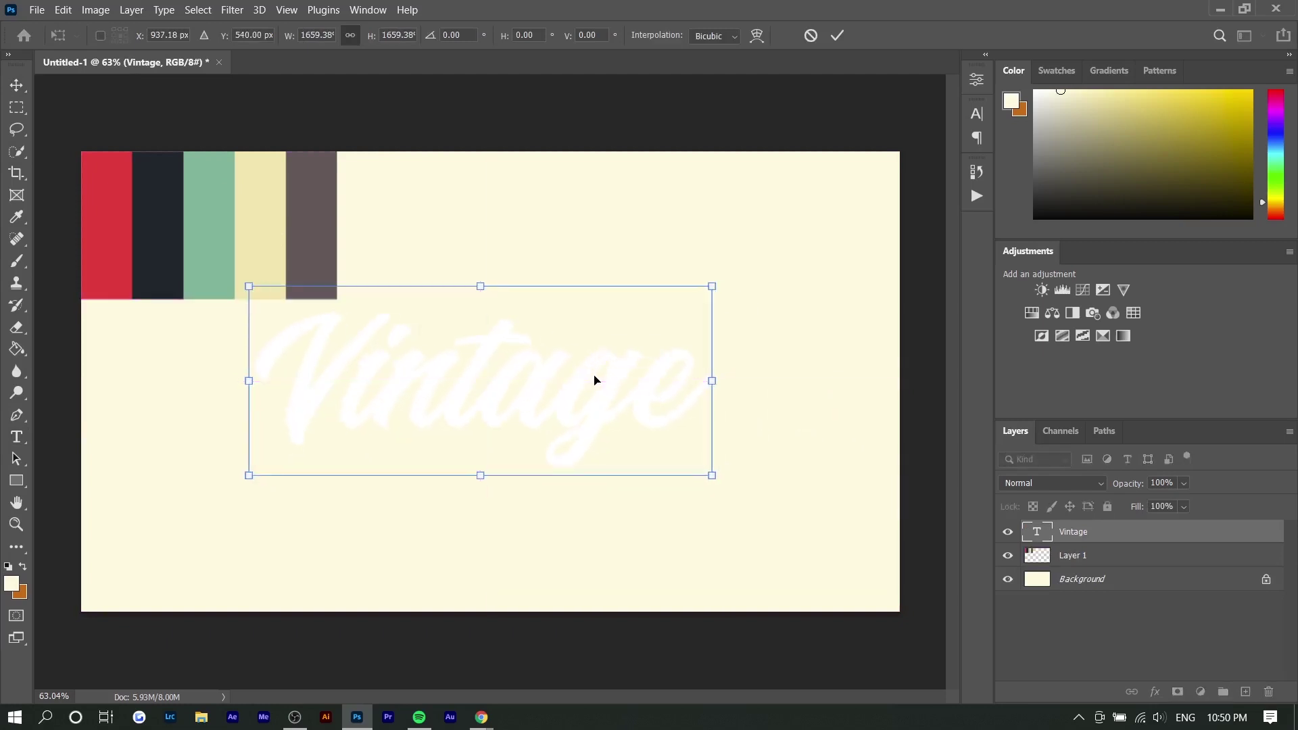
{"action": "key", "text": "Return"}
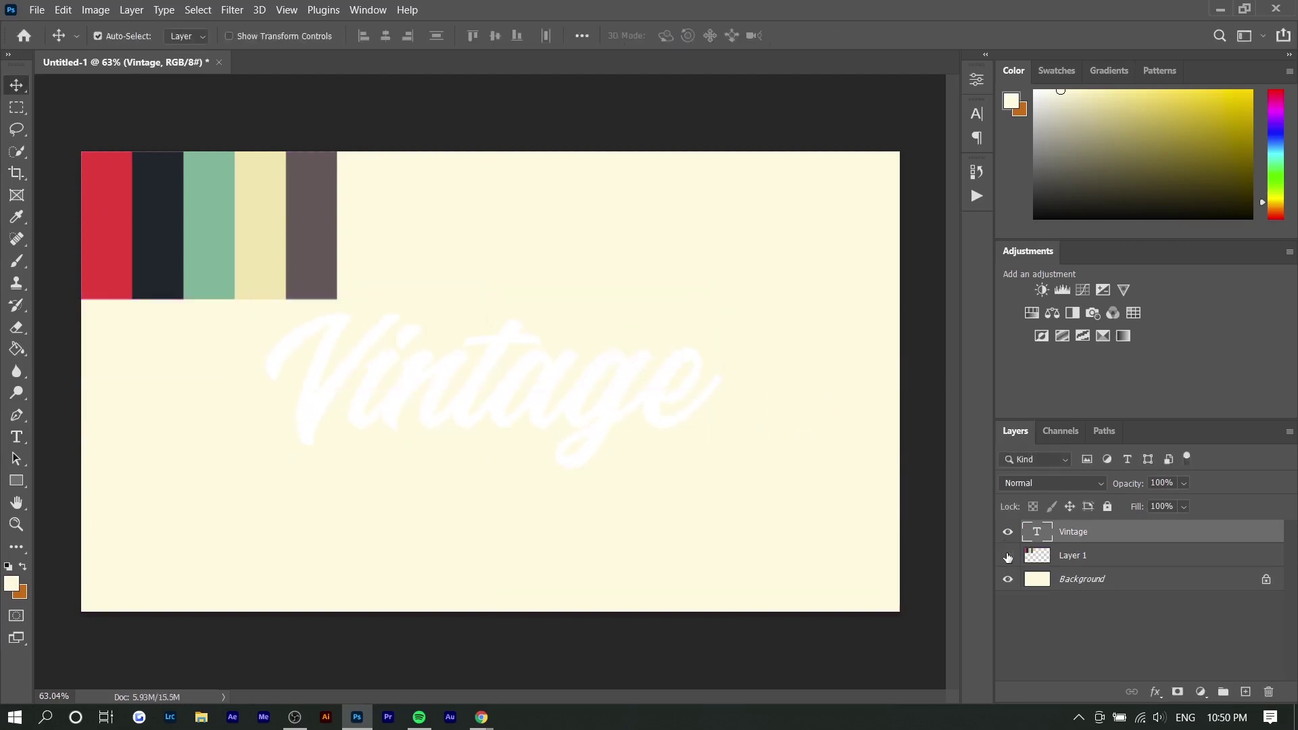
{"action": "left_click", "coordinate": [1008, 556]}
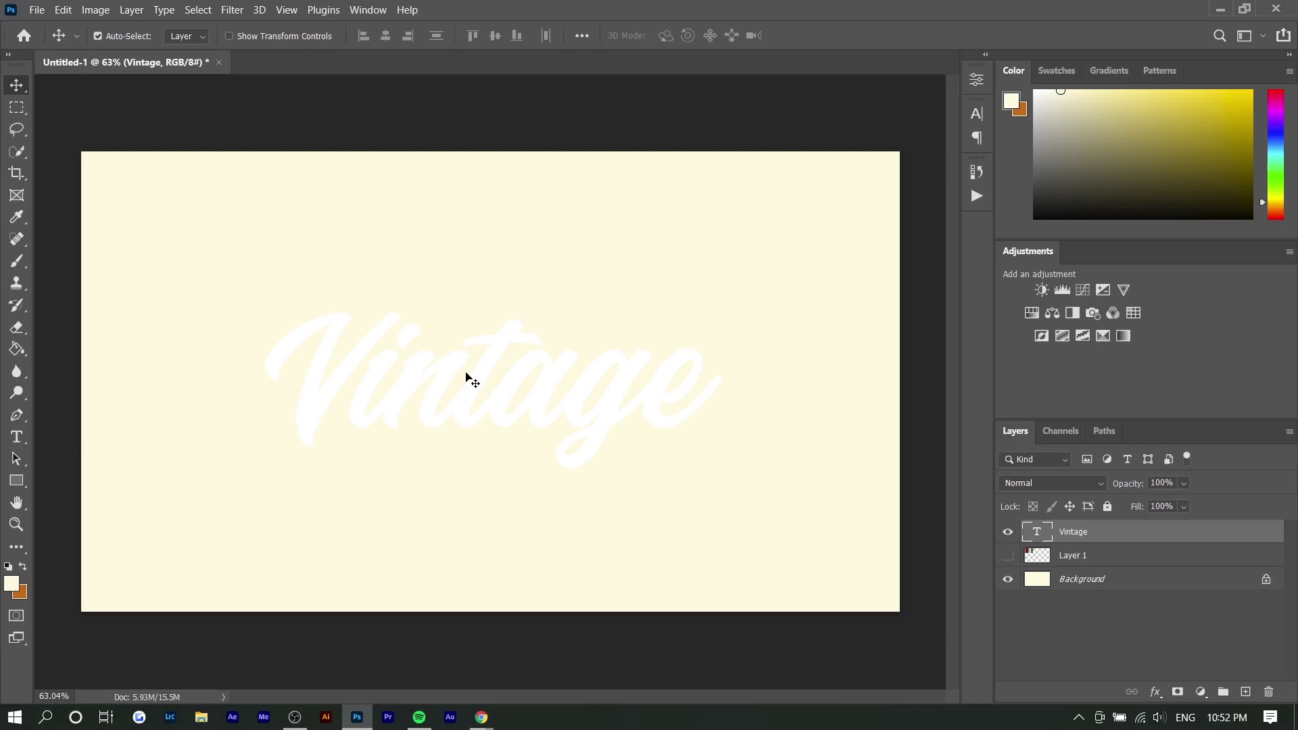
Step: In the Vintage layer's style, remove the extra drop shadows and add one fresh Drop Shadow
{"action": "right_click", "coordinate": [1092, 532]}
{"action": "left_click", "coordinate": [1002, 25]}
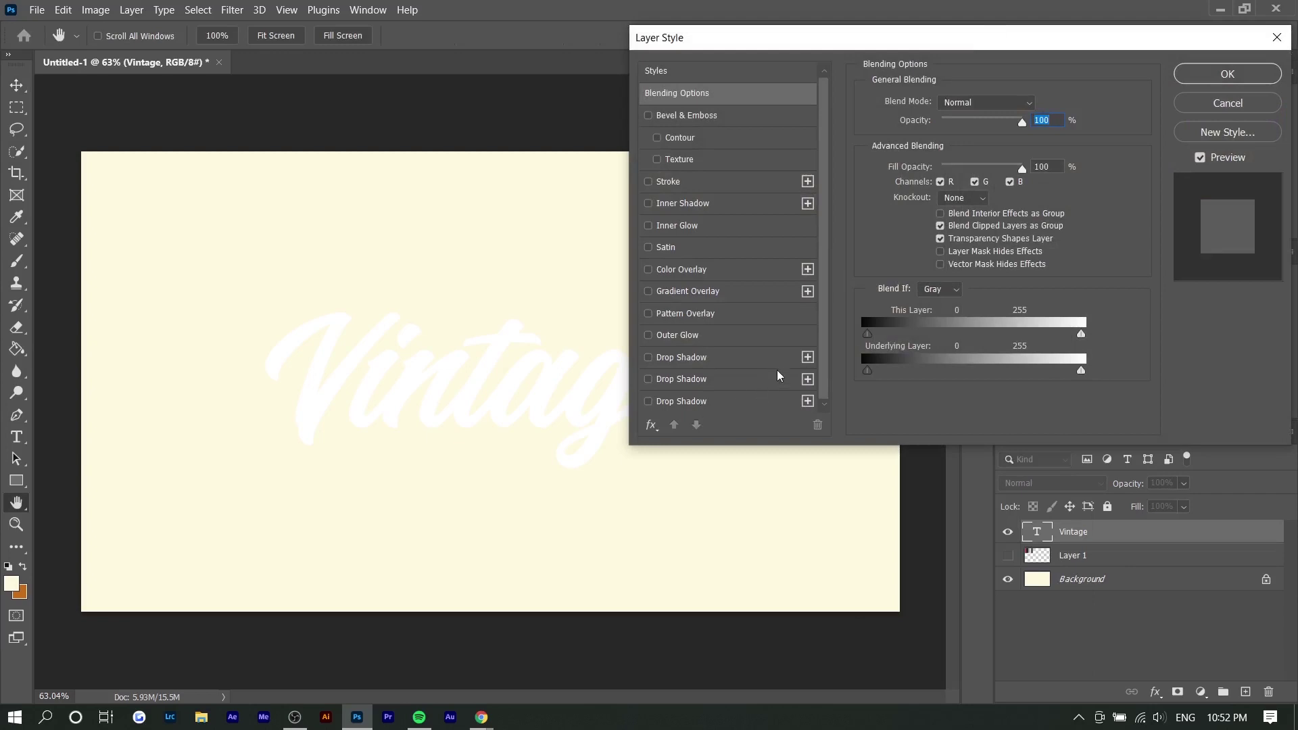
{"action": "left_click", "coordinate": [766, 359]}
{"action": "left_click", "coordinate": [818, 425]}
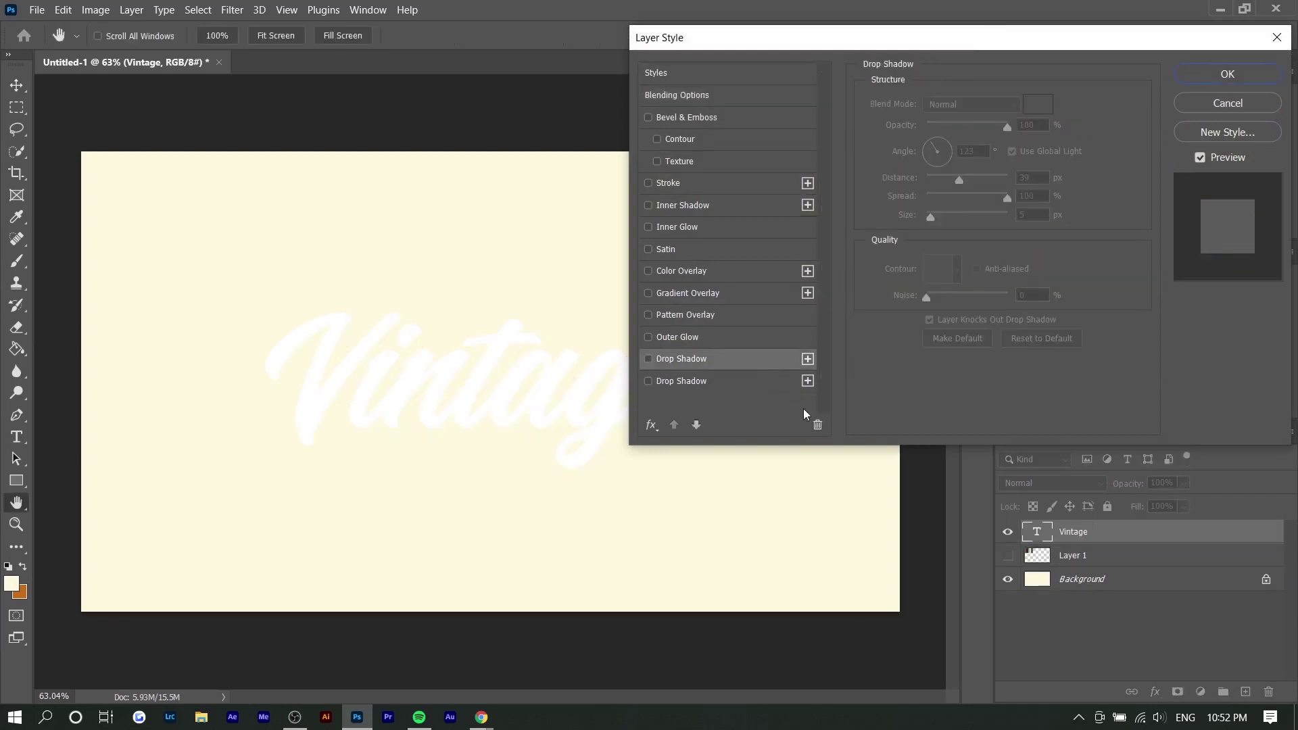
{"action": "left_click", "coordinate": [818, 425]}
{"action": "left_click", "coordinate": [818, 425]}
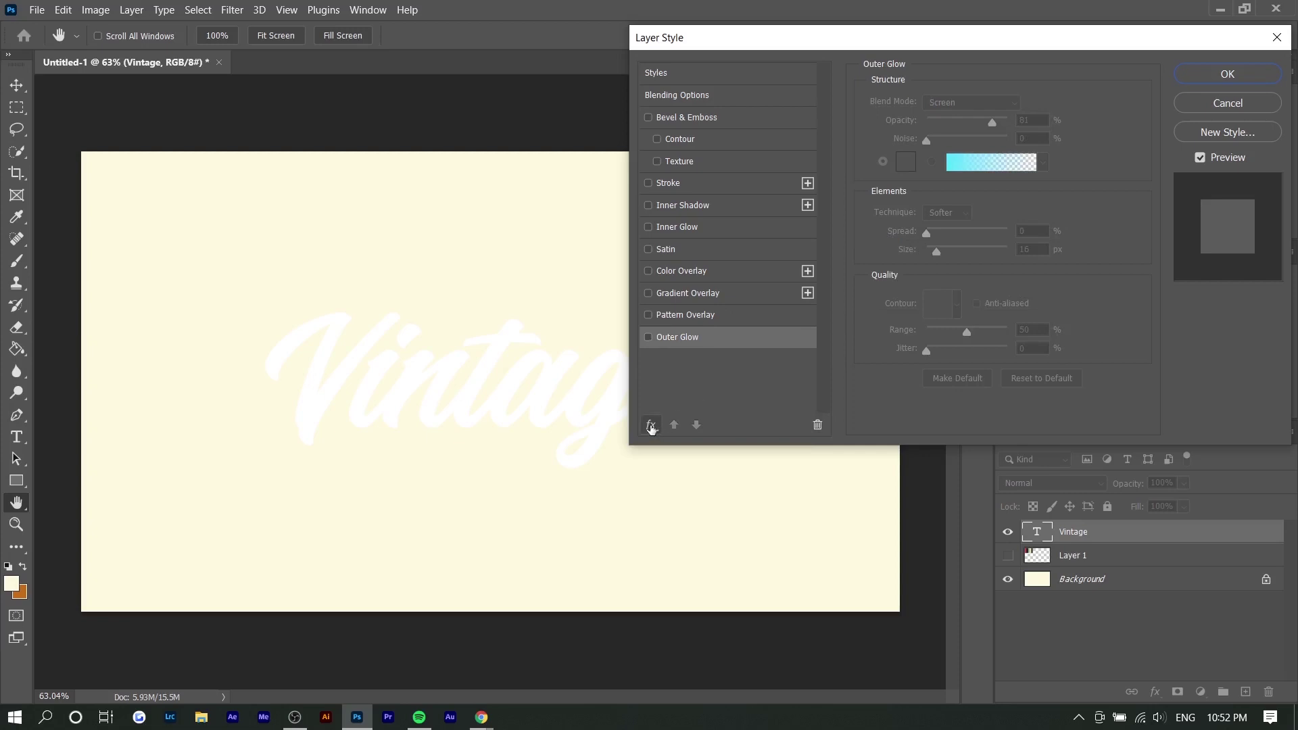
{"action": "left_click", "coordinate": [651, 425]}
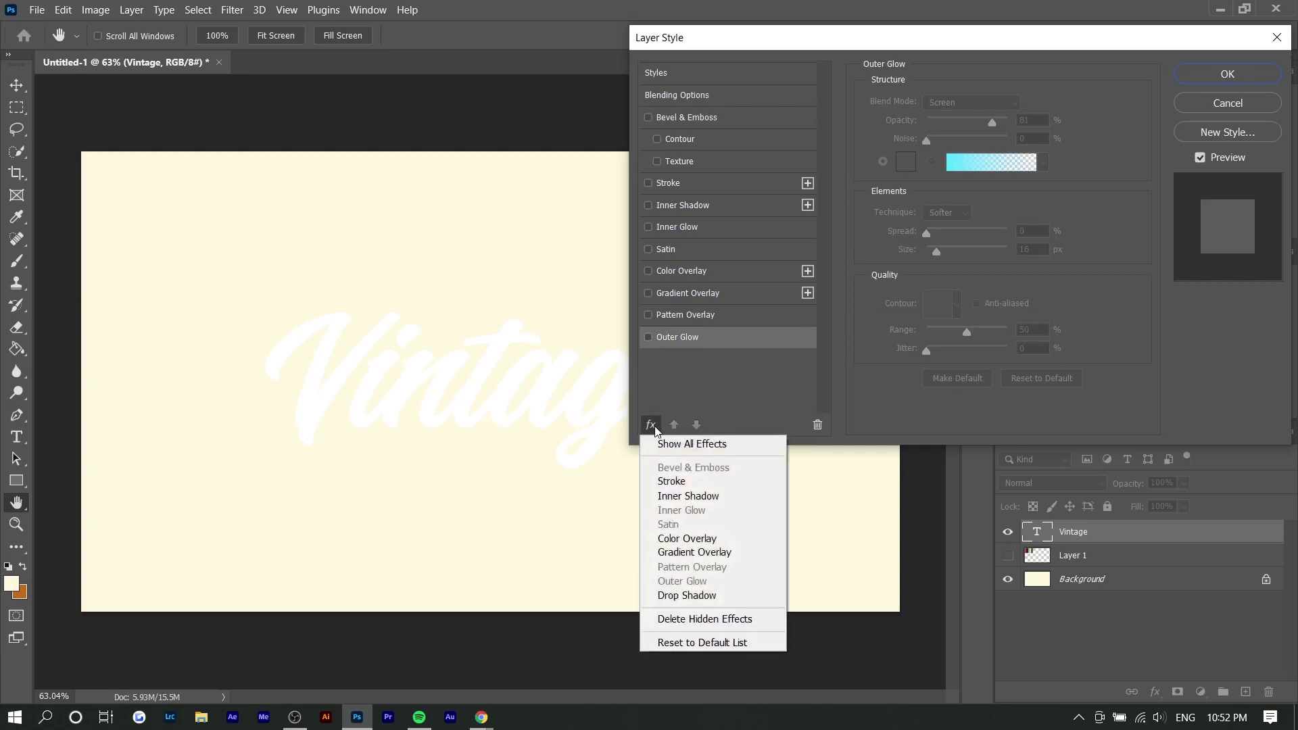
{"action": "left_click", "coordinate": [710, 588]}
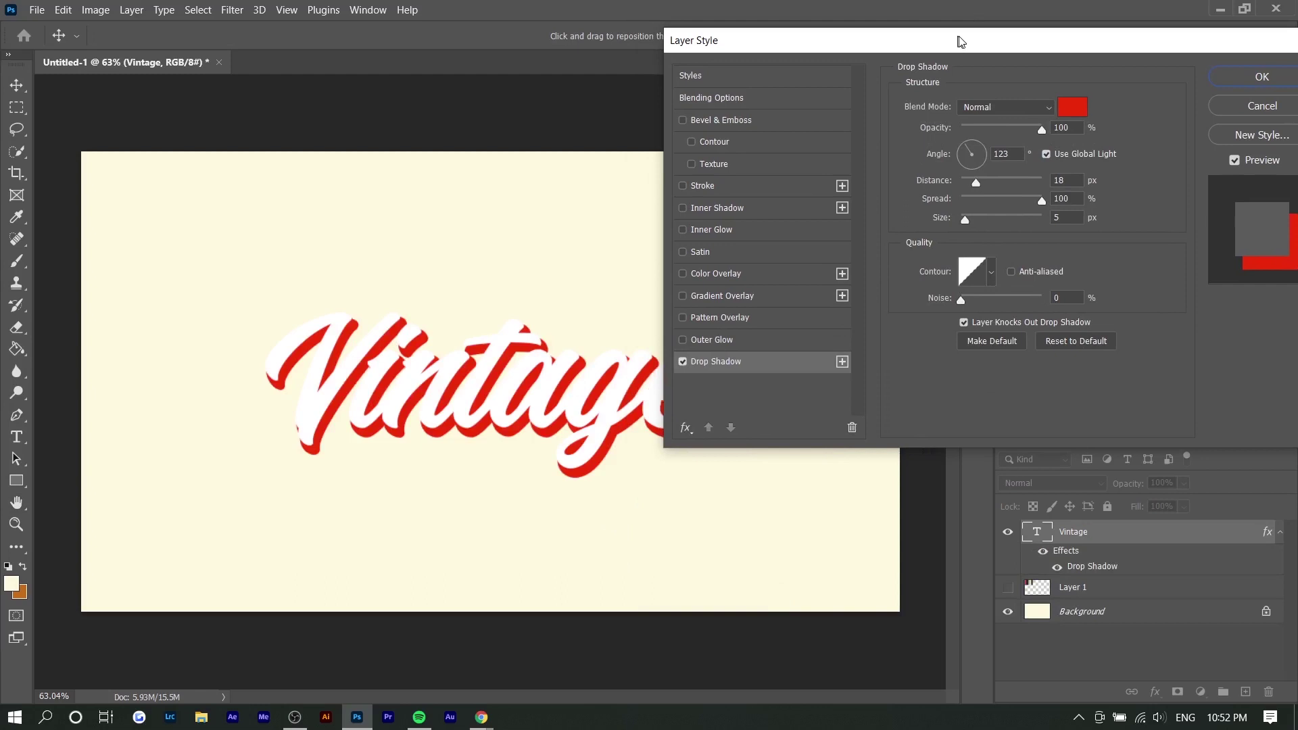
Step: Set the red drop shadow to angle 116°, distance 15 px, spread 100% and size 5 px
{"action": "left_click_drag", "start_coordinate": [921, 36], "coordinate": [958, 39]}
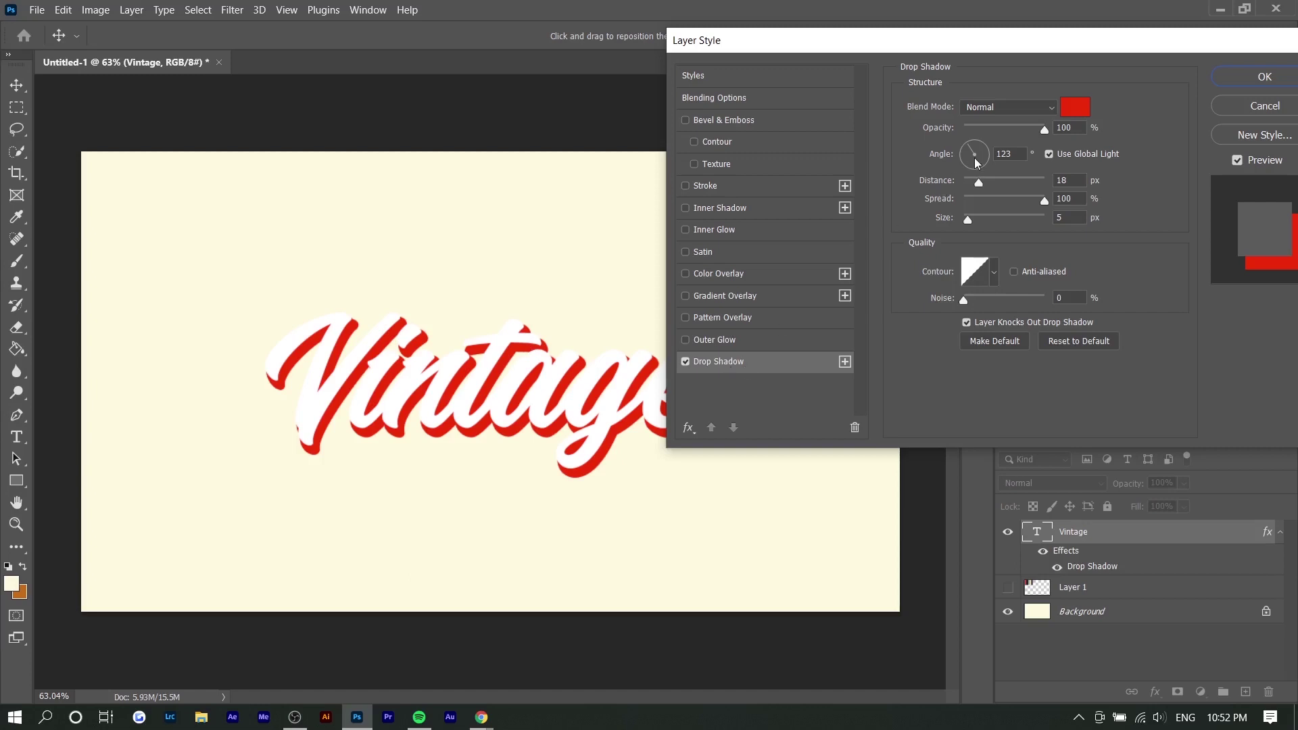
{"action": "mouse_move", "coordinate": [541, 396]}
{"action": "left_mouse_down"}
{"action": "mouse_move", "coordinate": [551, 420]}
{"action": "mouse_move", "coordinate": [531, 368]}
{"action": "mouse_move", "coordinate": [541, 398]}
{"action": "mouse_move", "coordinate": [525, 390]}
{"action": "mouse_move", "coordinate": [540, 396]}
{"action": "left_mouse_up"}
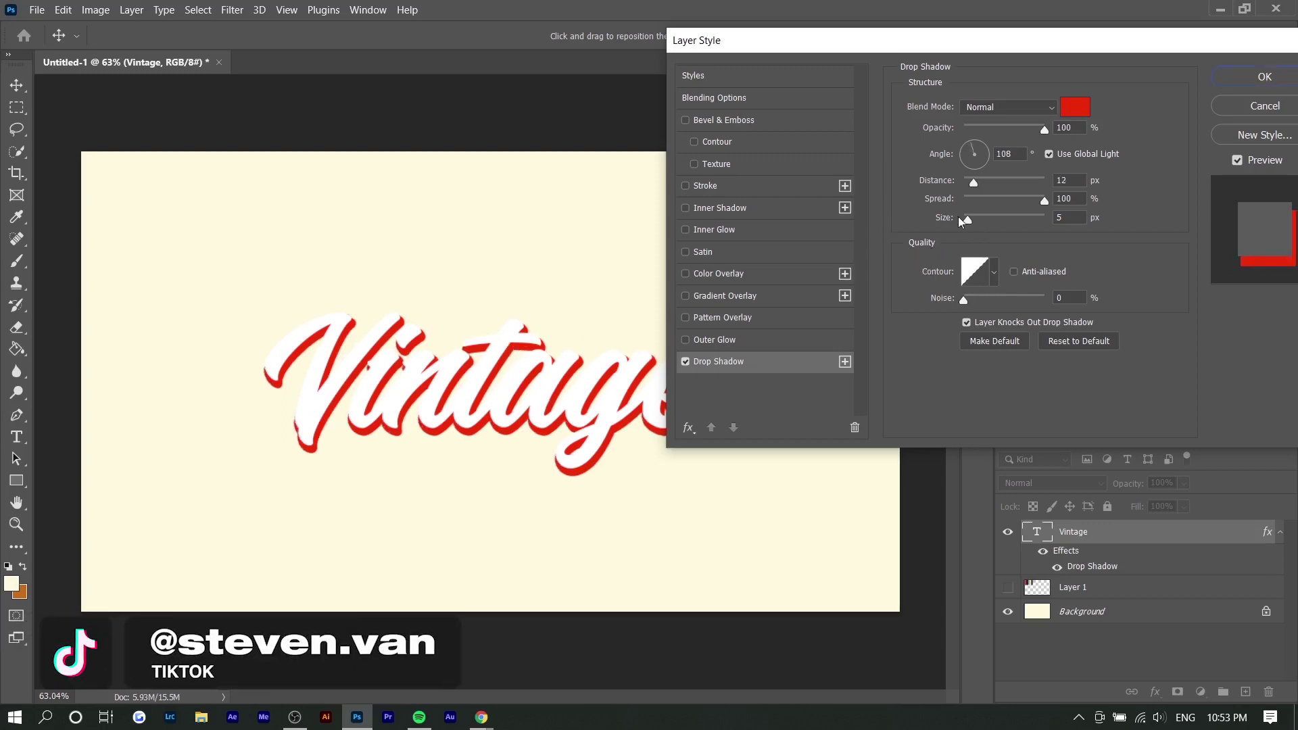
{"action": "left_click_drag", "start_coordinate": [1023, 201], "coordinate": [1089, 202]}
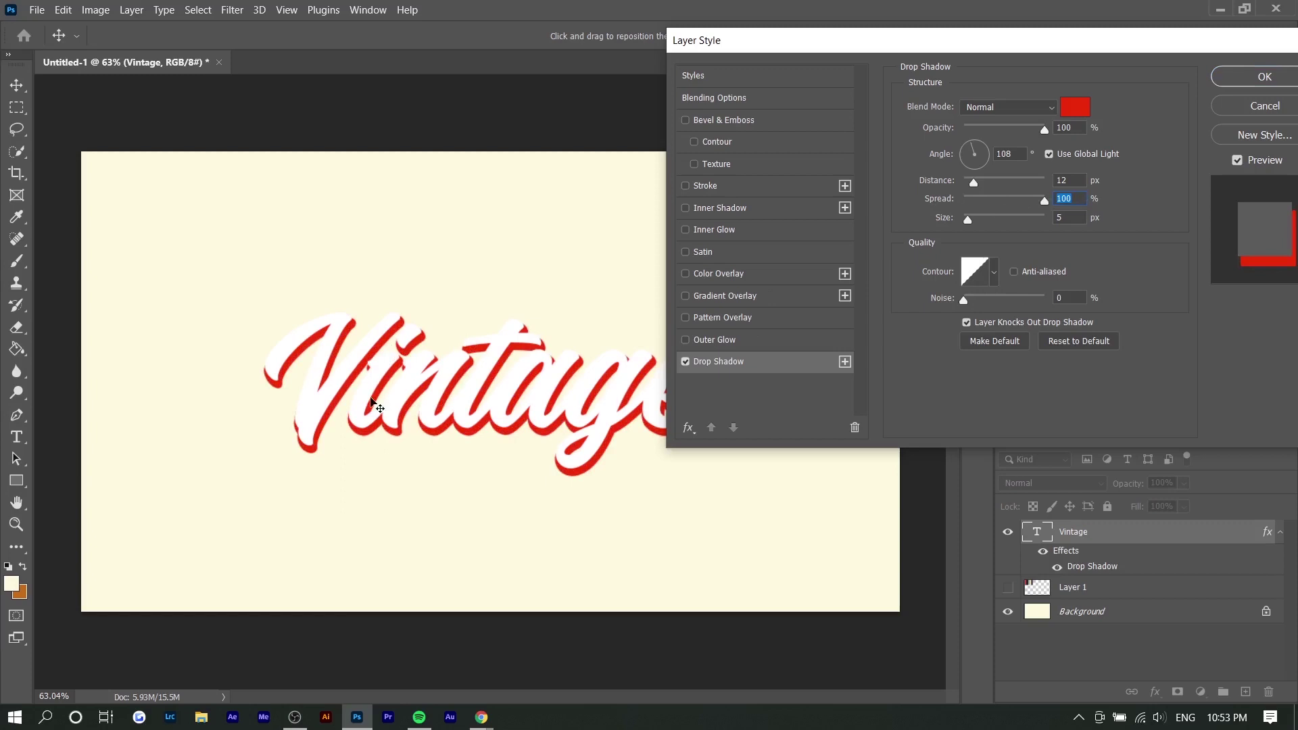
{"action": "left_click_drag", "start_coordinate": [974, 182], "coordinate": [975, 181]}
{"action": "left_click_drag", "start_coordinate": [533, 415], "coordinate": [526, 418]}
{"action": "mouse_move", "coordinate": [967, 218]}
{"action": "left_mouse_down"}
{"action": "mouse_move", "coordinate": [984, 217]}
{"action": "mouse_move", "coordinate": [968, 217]}
{"action": "left_mouse_up"}
{"action": "left_click", "coordinate": [968, 217]}
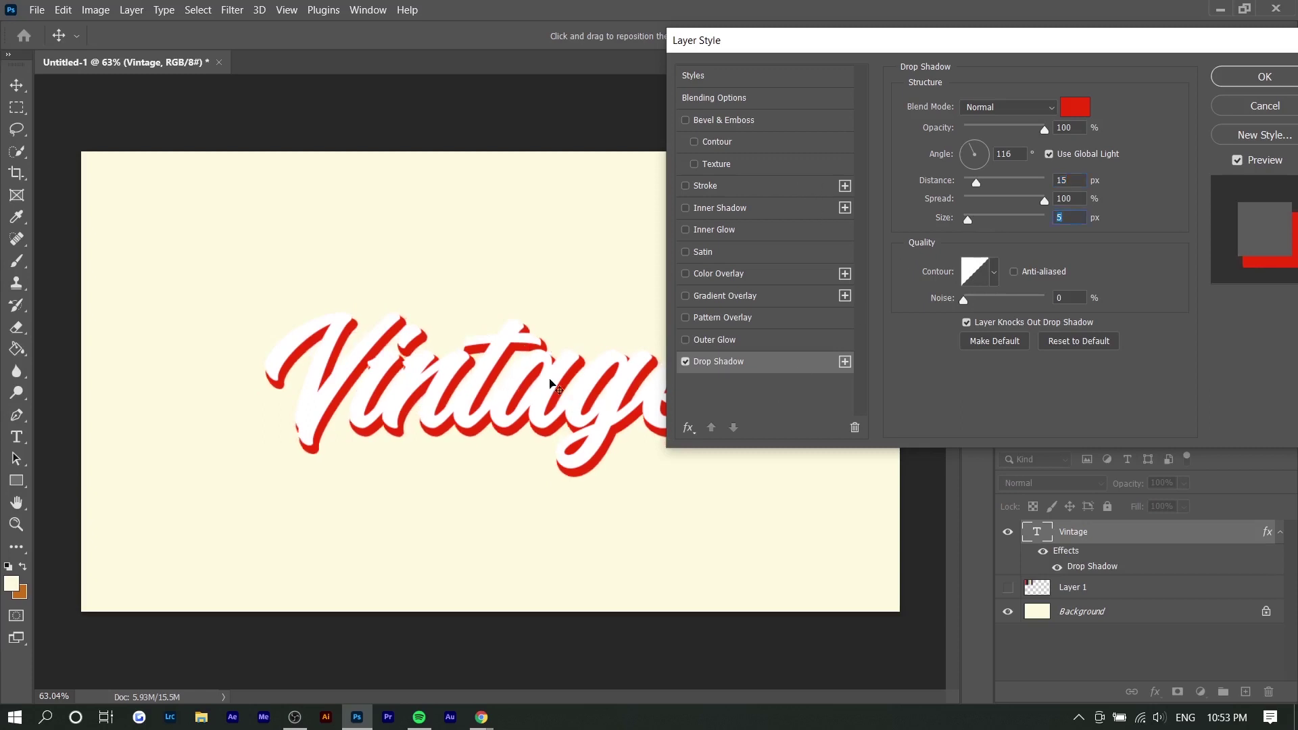
{"action": "left_click_drag", "start_coordinate": [872, 52], "coordinate": [696, 48]}
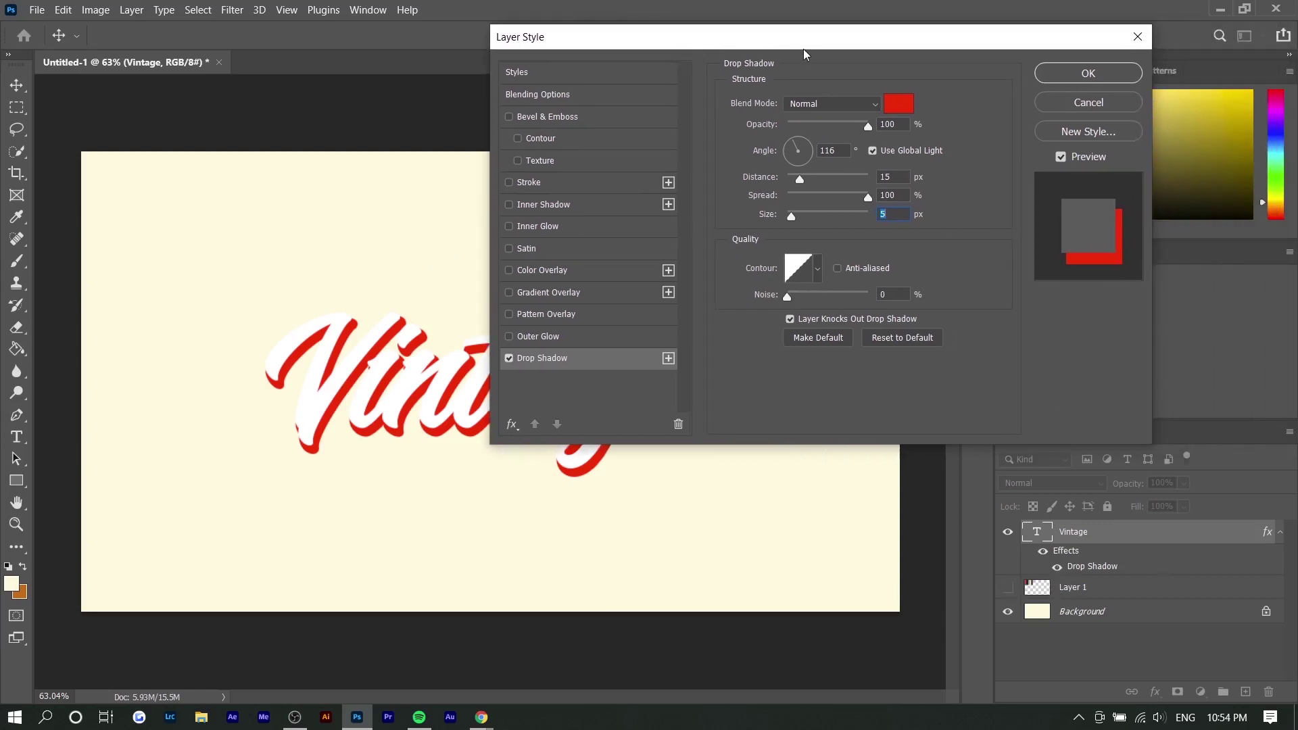
Step: Apply the shadow, show the palette layer again, and reopen the Vintage layer style
{"action": "left_click", "coordinate": [1088, 73]}
{"action": "left_click", "coordinate": [1008, 587]}
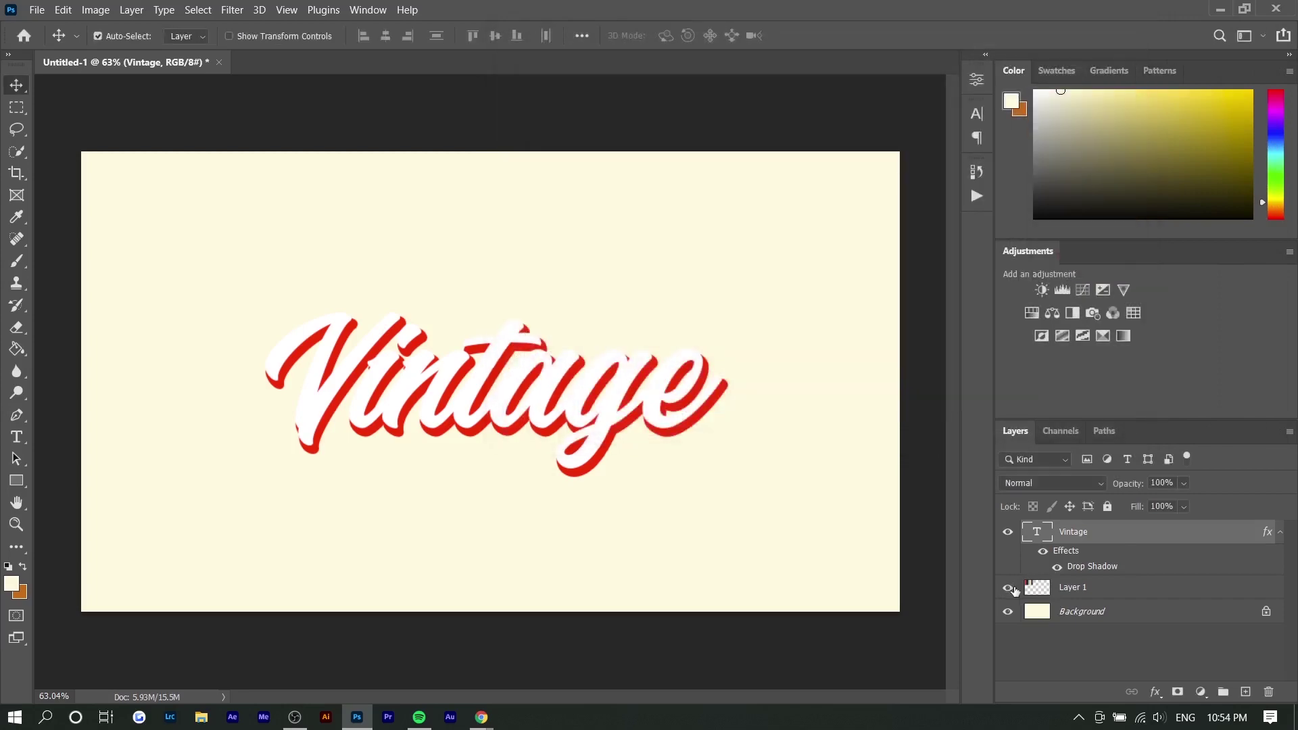
{"action": "right_click", "coordinate": [1086, 532]}
{"action": "left_click", "coordinate": [946, 24]}
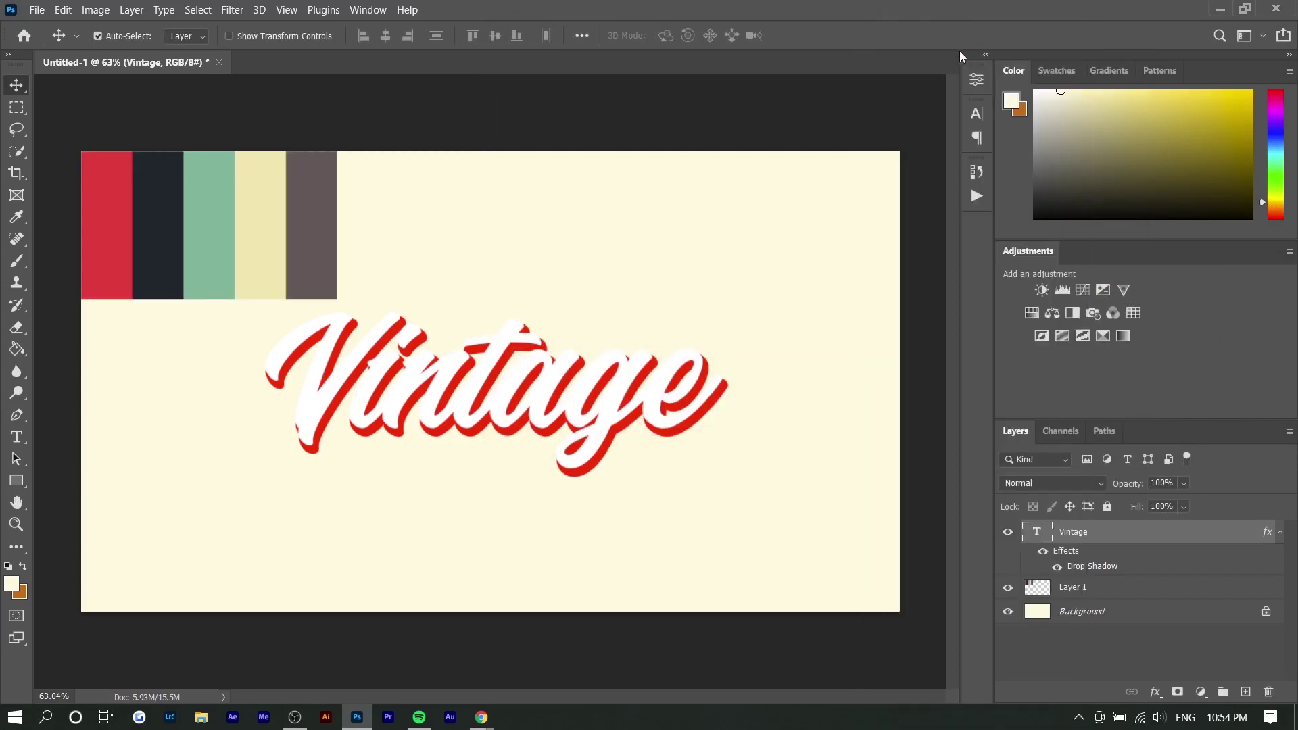
Step: Change the drop shadow colour to pinkish red f06666, sampled from the palette
{"action": "left_click", "coordinate": [1056, 107]}
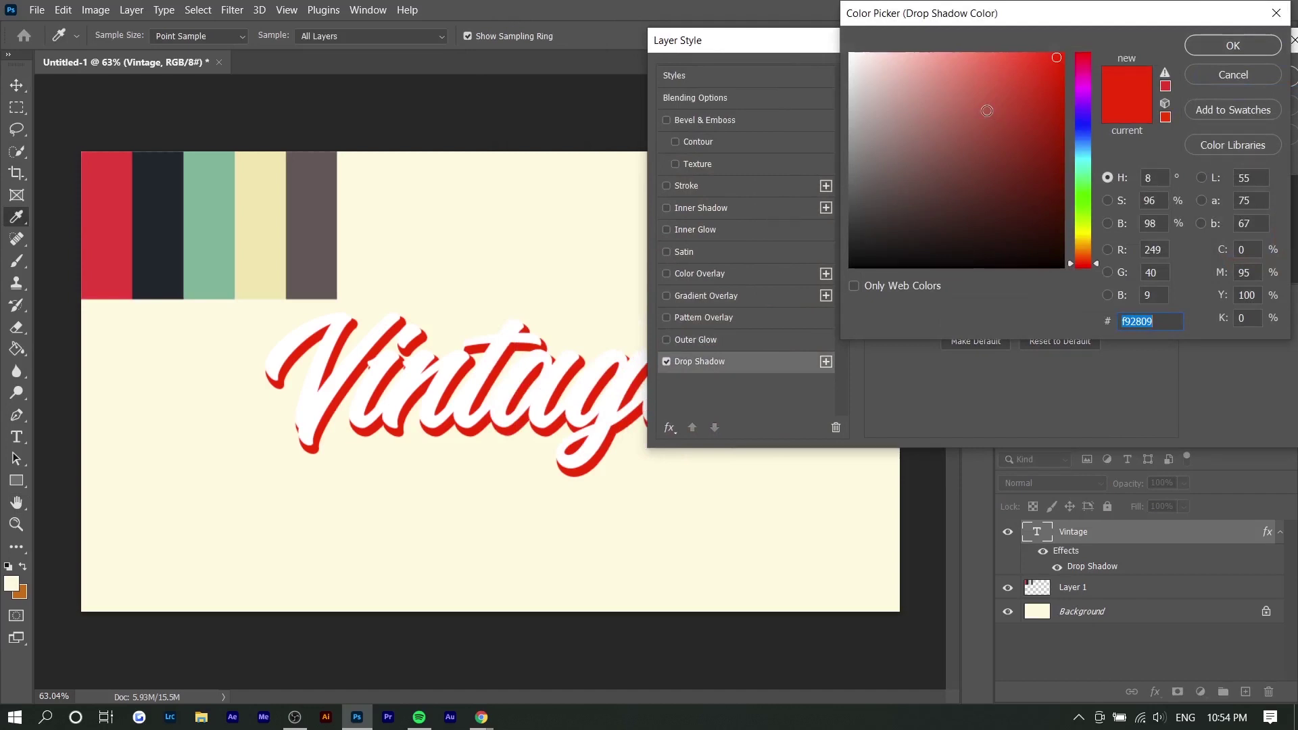
{"action": "left_click", "coordinate": [118, 189]}
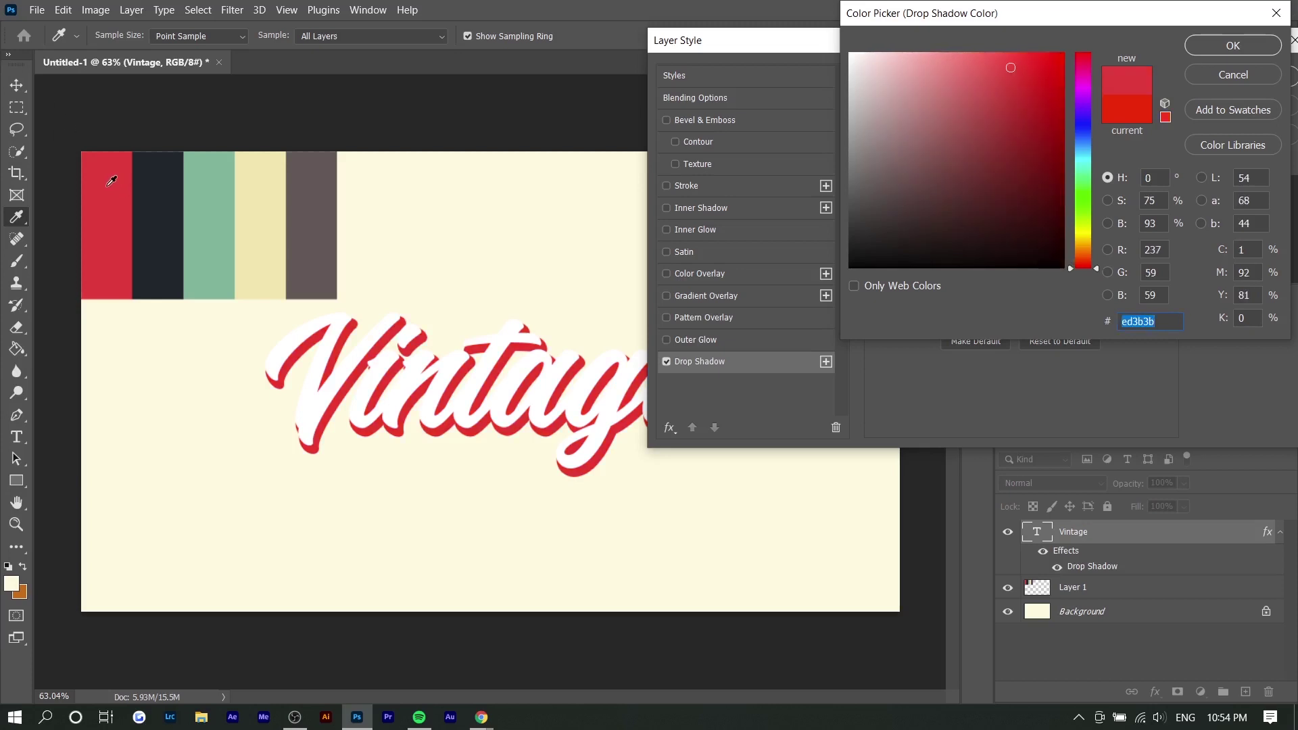
{"action": "left_click", "coordinate": [967, 67]}
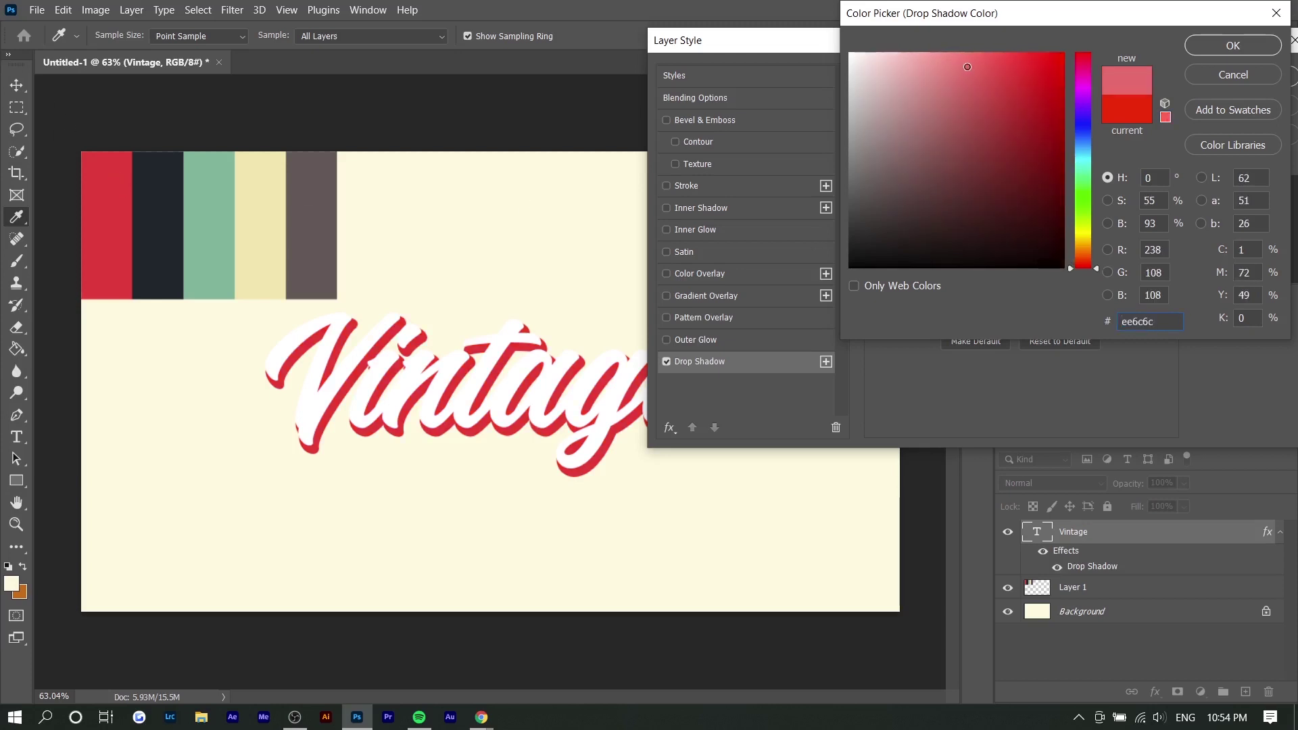
{"action": "left_click_drag", "start_coordinate": [968, 67], "coordinate": [974, 66]}
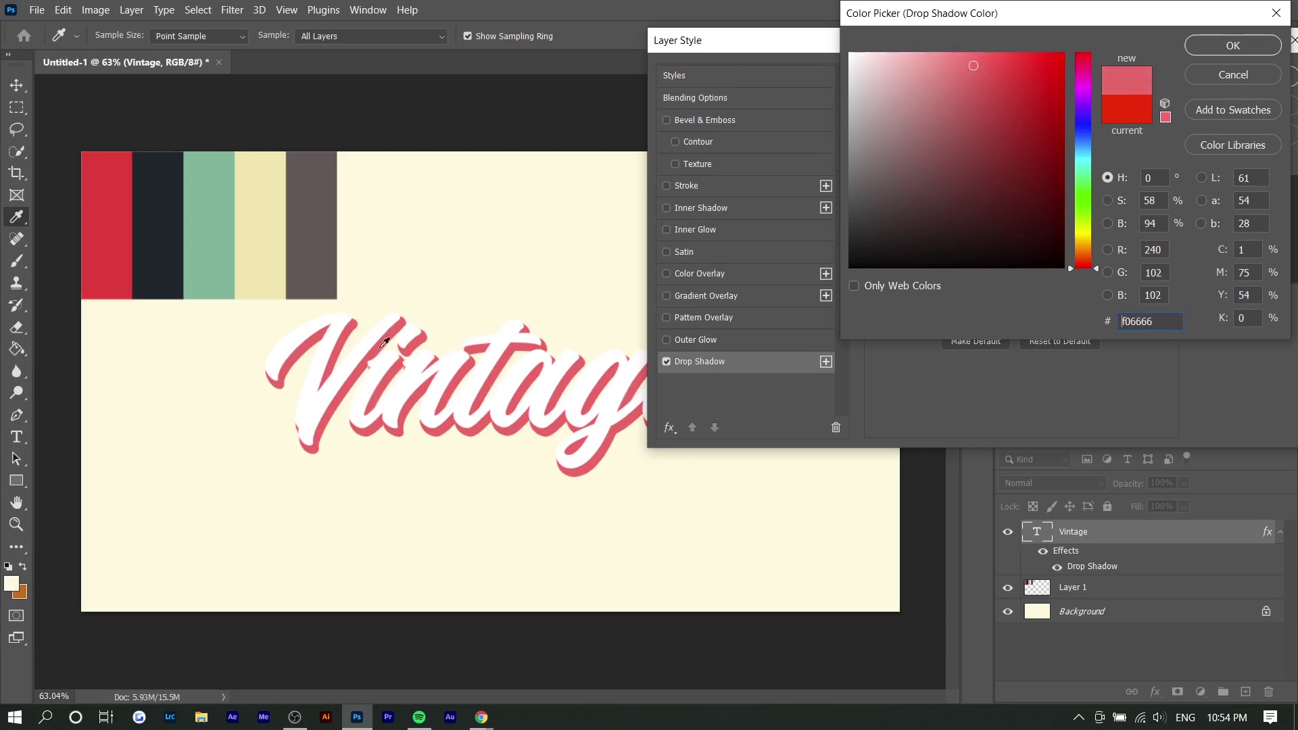
{"action": "key", "text": "Return"}
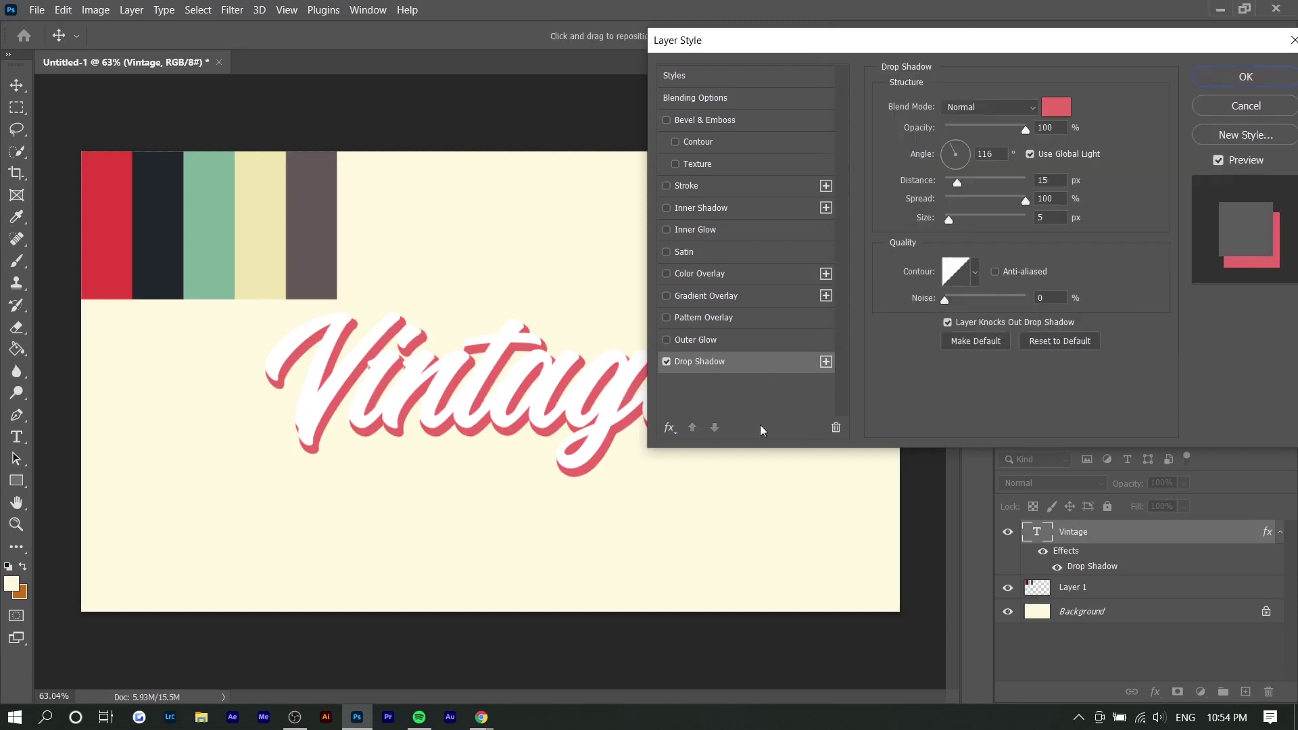
Step: Save the shadow settings as default and add a second drop shadow
{"action": "left_click", "coordinate": [670, 427]}
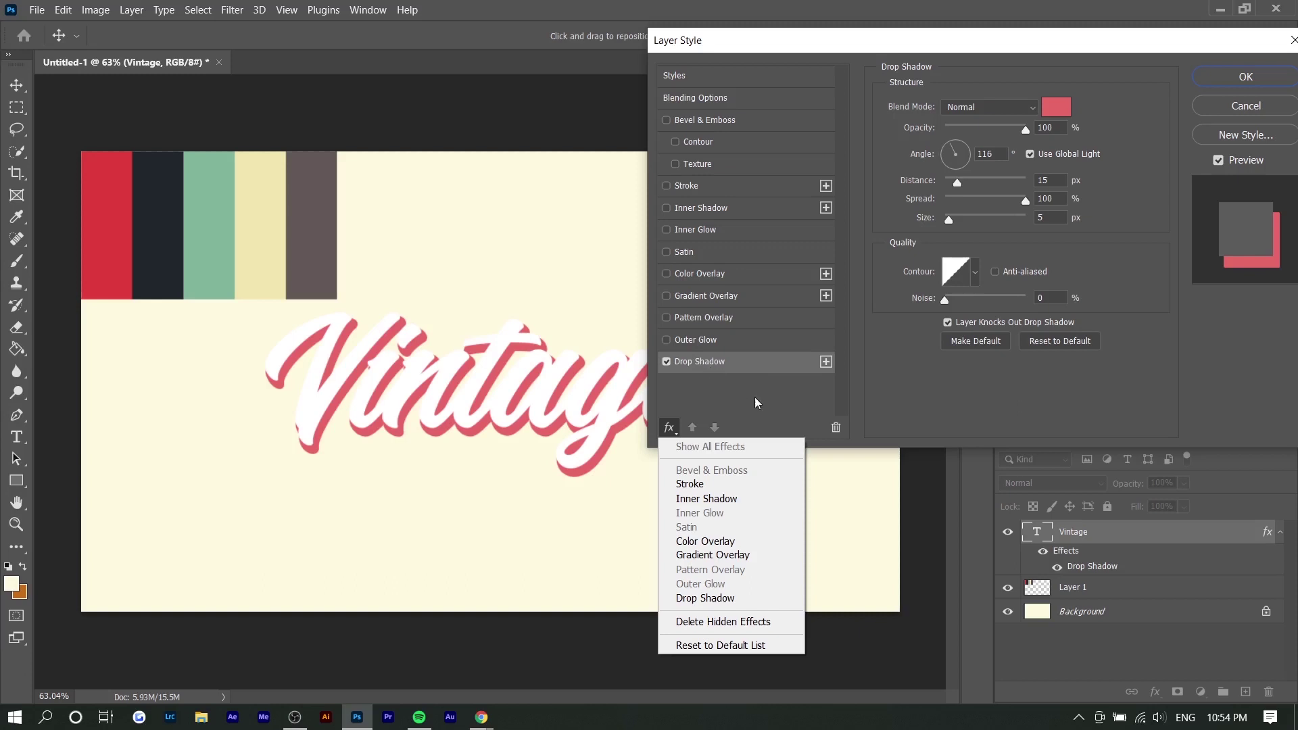
{"action": "left_click", "coordinate": [891, 386]}
{"action": "left_click", "coordinate": [980, 347]}
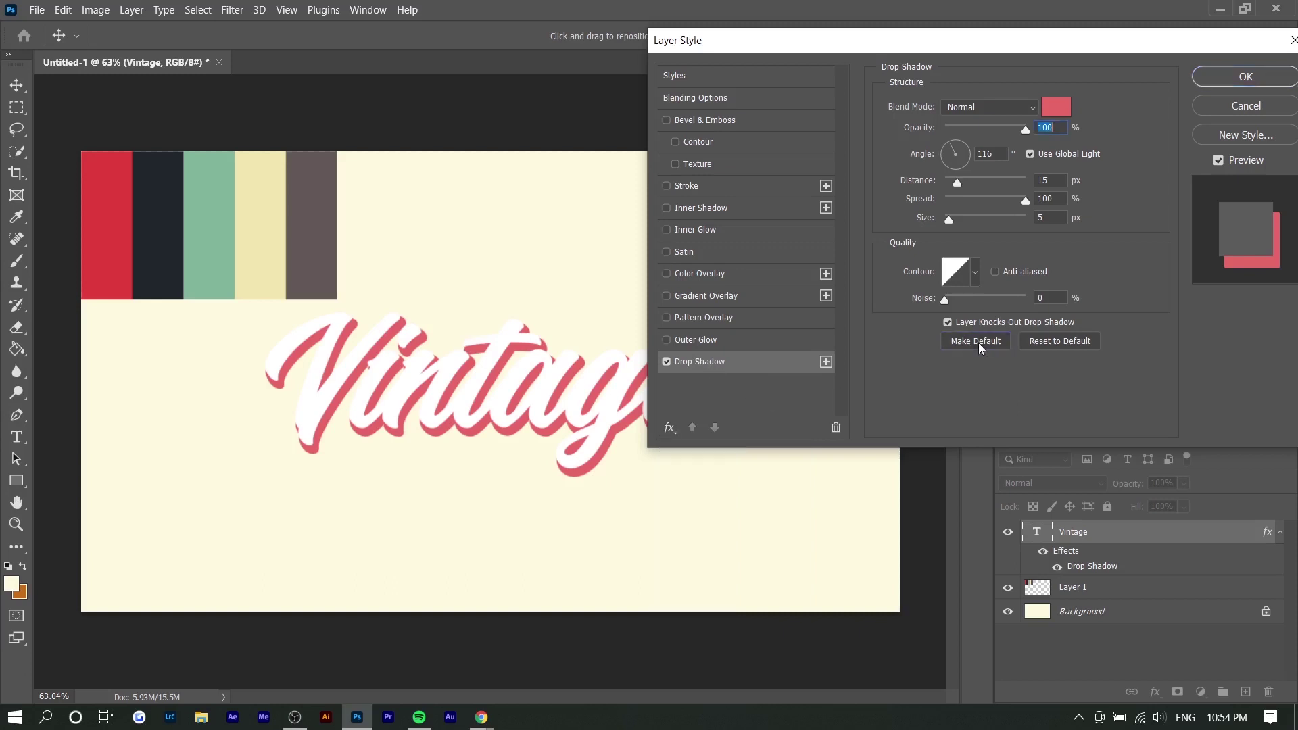
{"action": "left_click", "coordinate": [669, 427]}
{"action": "left_click", "coordinate": [705, 598]}
{"action": "left_click", "coordinate": [826, 361]}
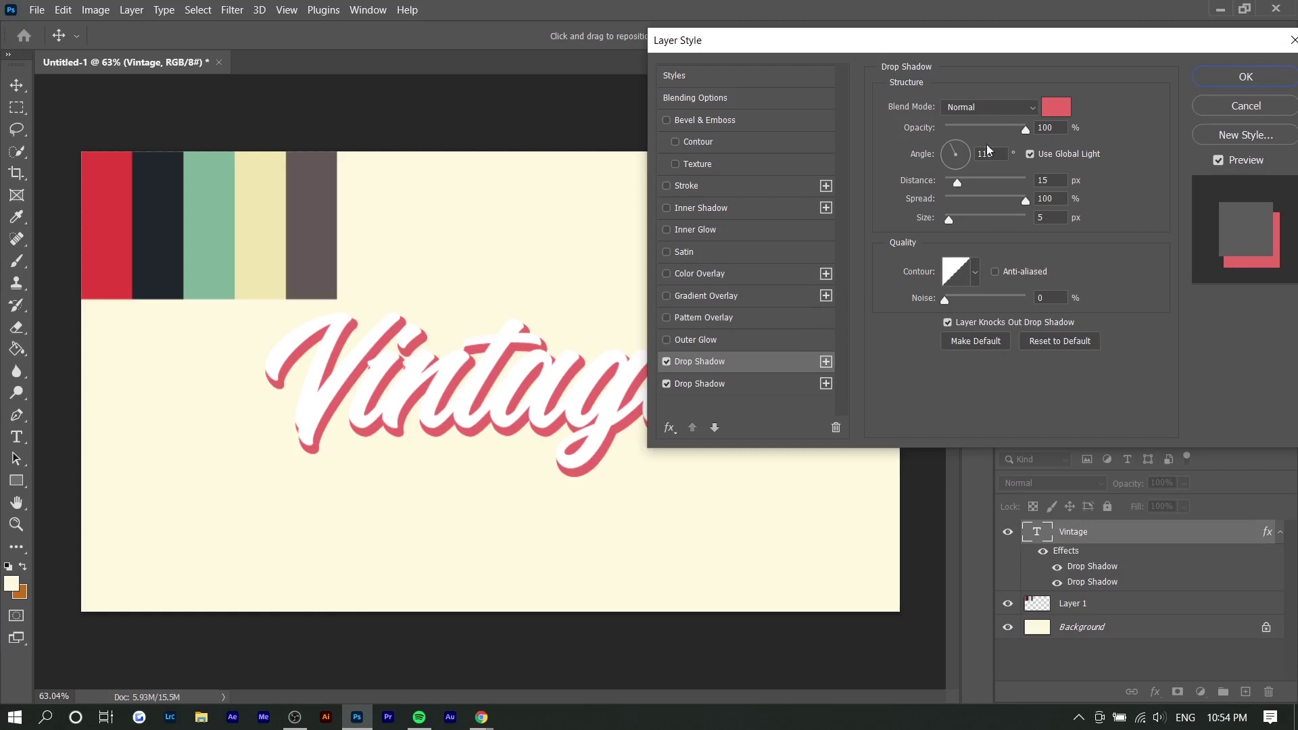
Step: Offset the second shadow to 41 px at 125° and colour it yellow f2d549
{"action": "left_click", "coordinate": [683, 384]}
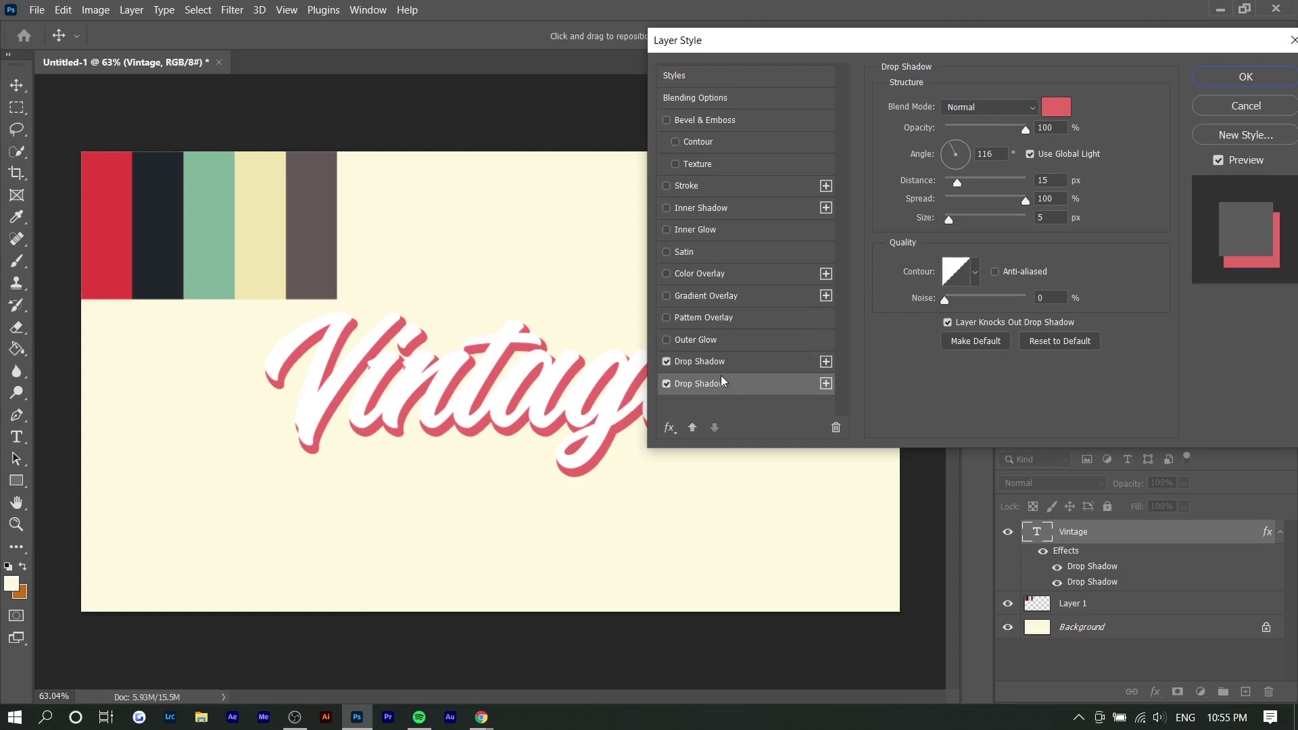
{"action": "left_click_drag", "start_coordinate": [588, 396], "coordinate": [595, 399]}
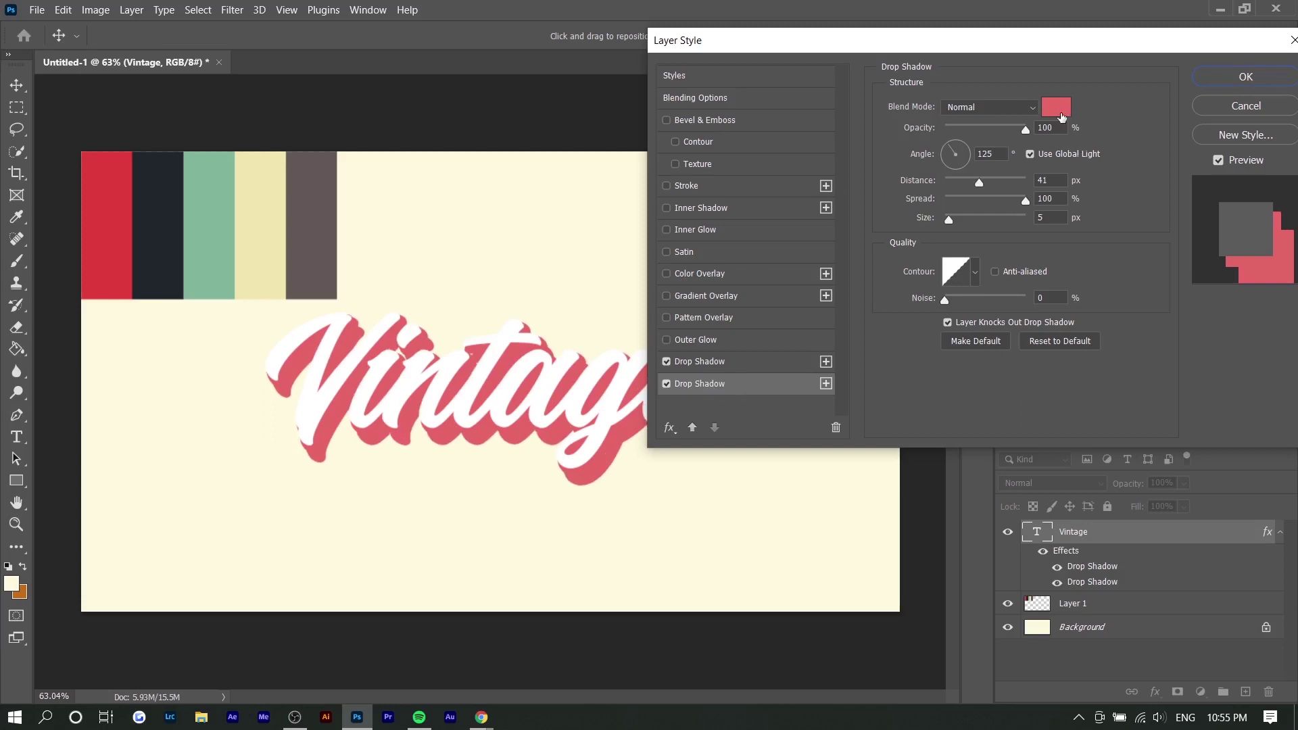
{"action": "left_click", "coordinate": [1059, 108]}
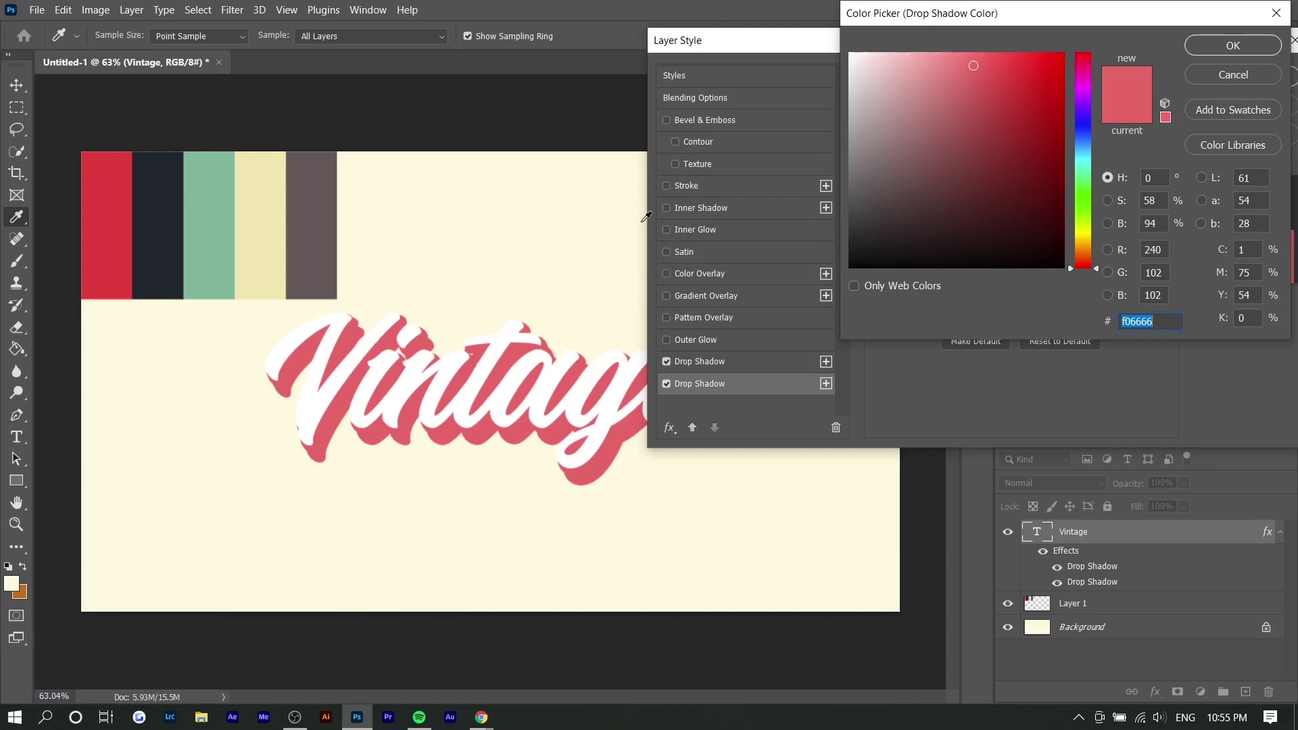
{"action": "left_click", "coordinate": [261, 215]}
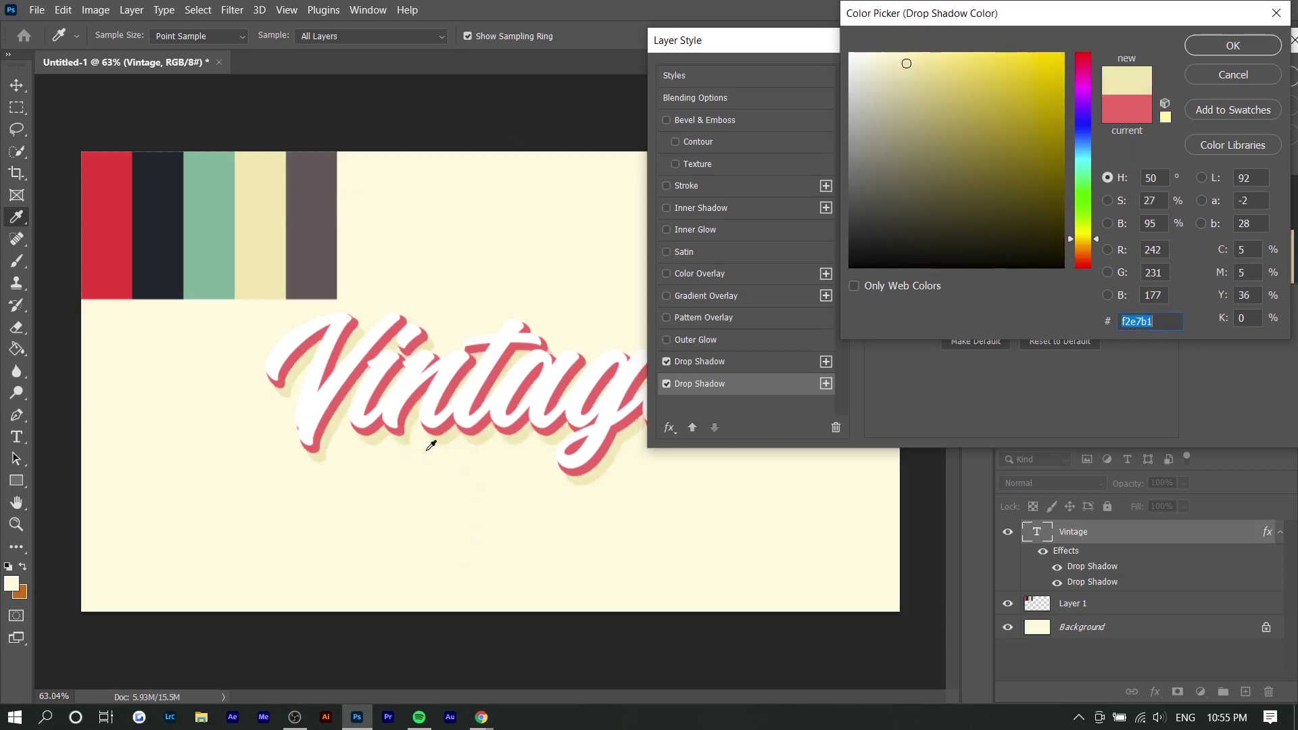
{"action": "left_click", "coordinate": [1004, 63]}
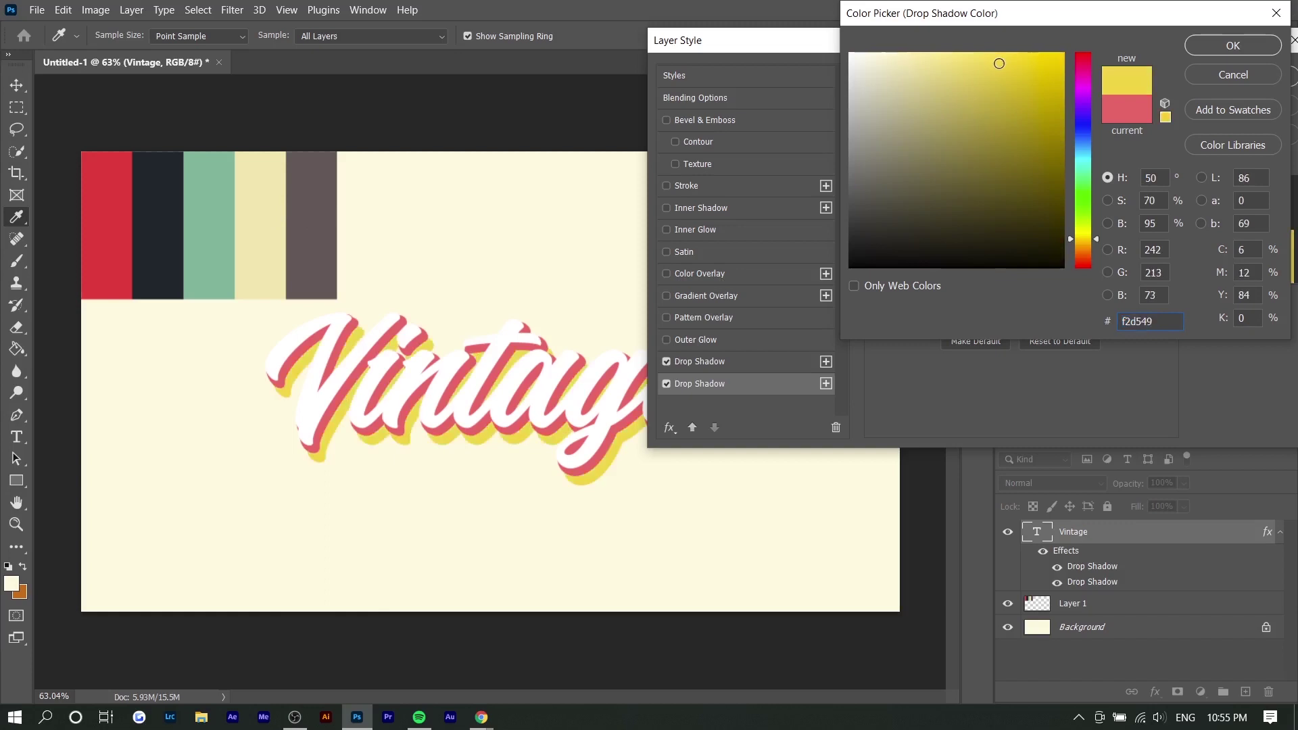
{"action": "left_click", "coordinate": [1015, 65]}
{"action": "left_click", "coordinate": [1211, 39]}
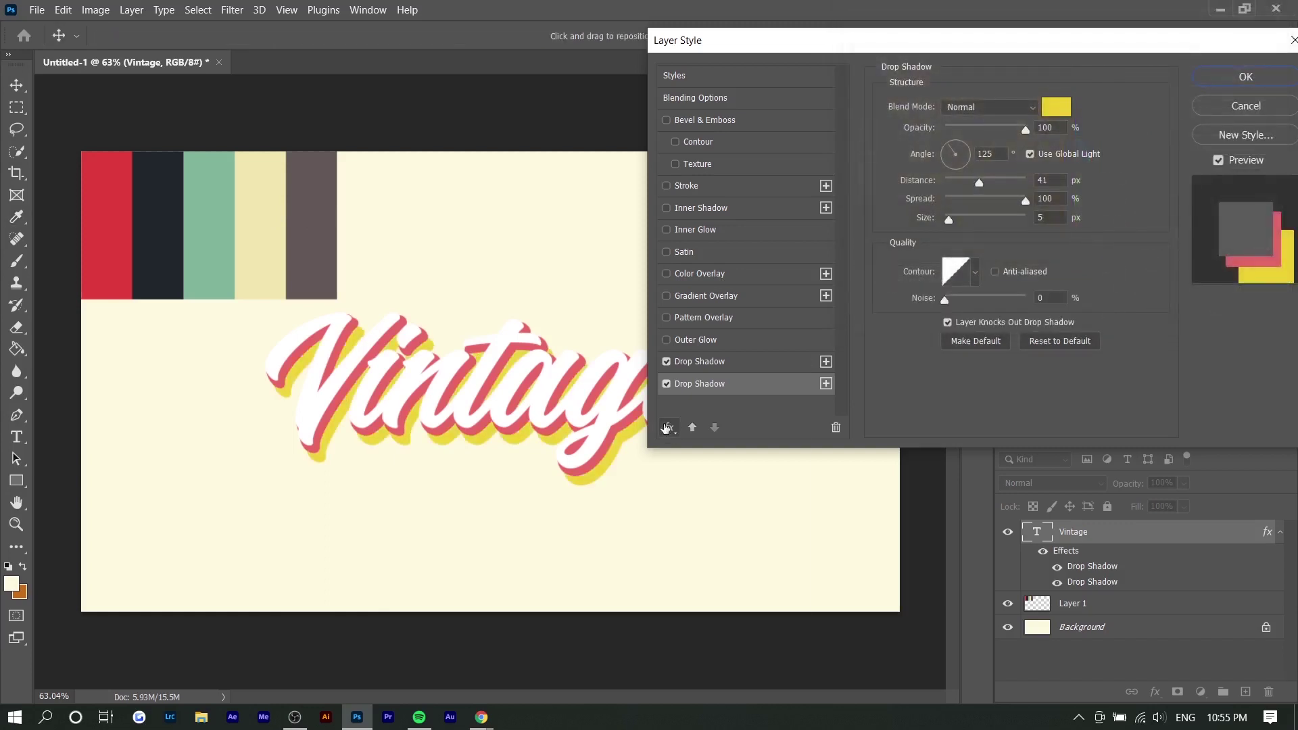
{"action": "left_click", "coordinate": [669, 428]}
Step: Add a third, dark navy drop shadow offset about 43 px at 123°
{"action": "left_click", "coordinate": [705, 598]}
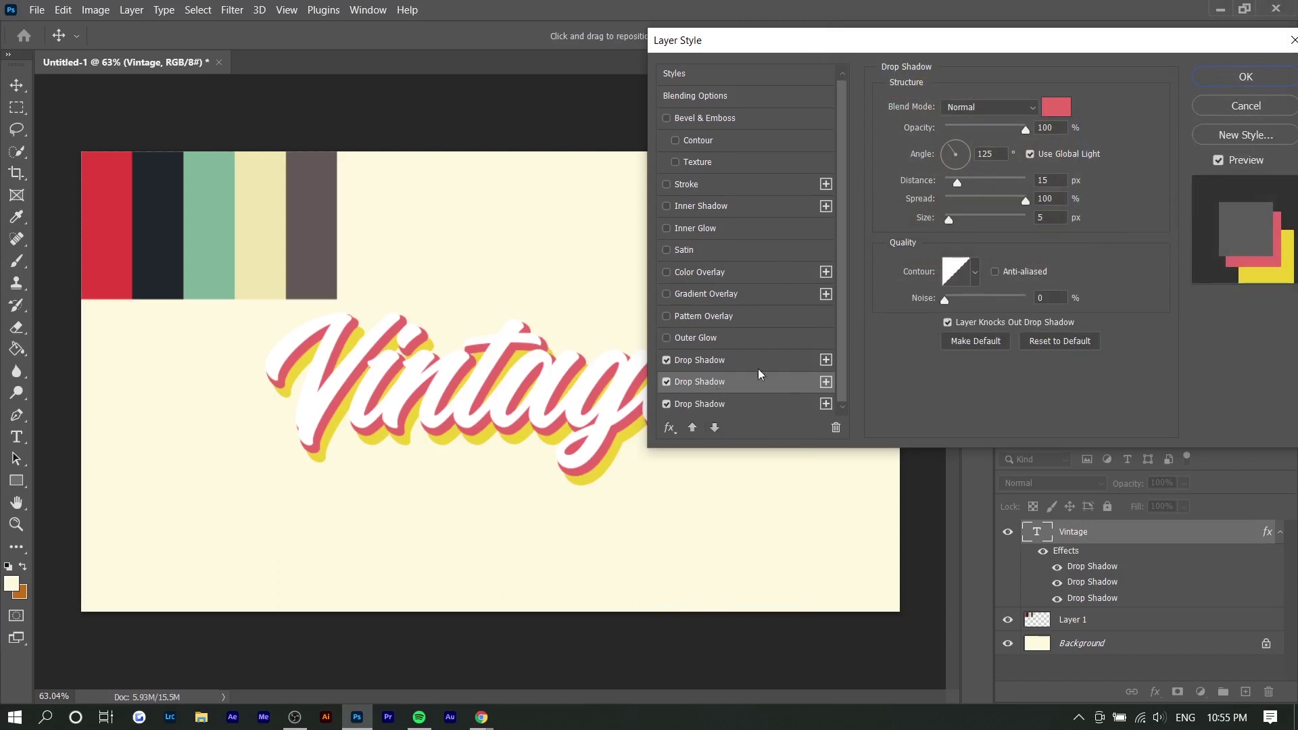
{"action": "left_click", "coordinate": [757, 403]}
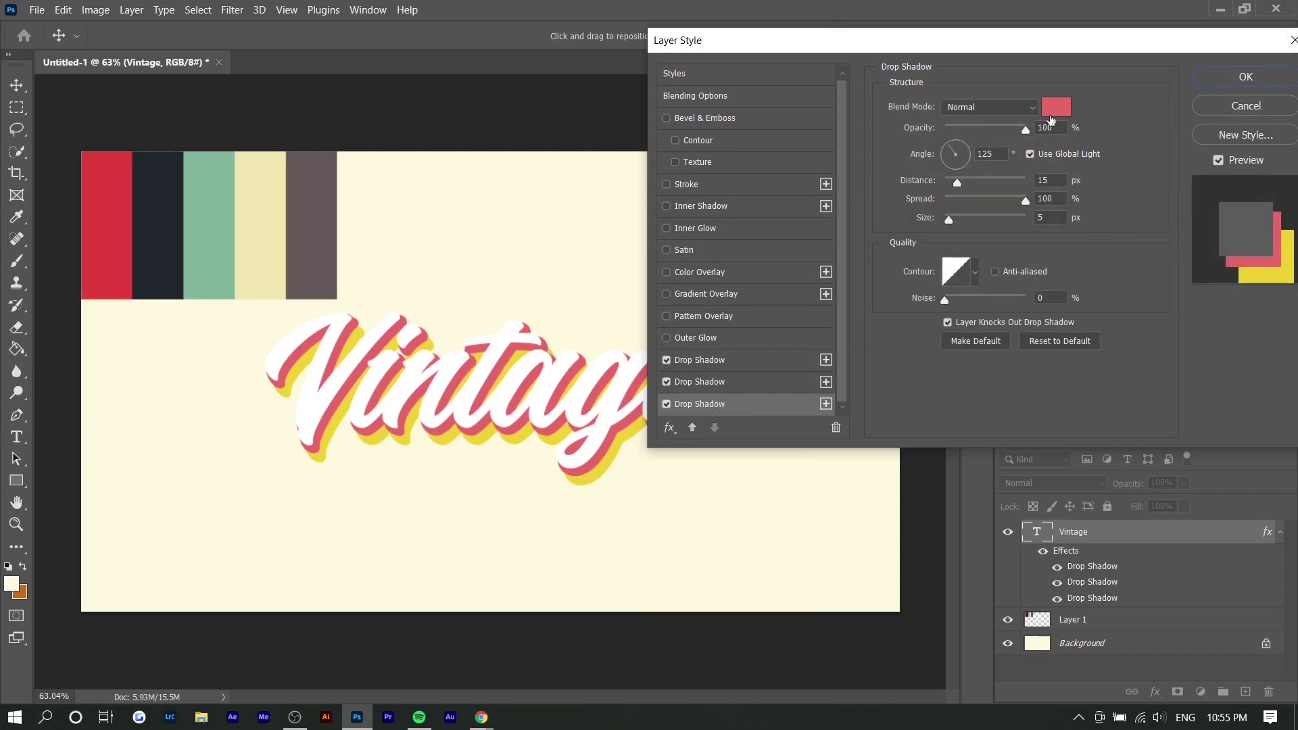
{"action": "left_click", "coordinate": [1056, 108]}
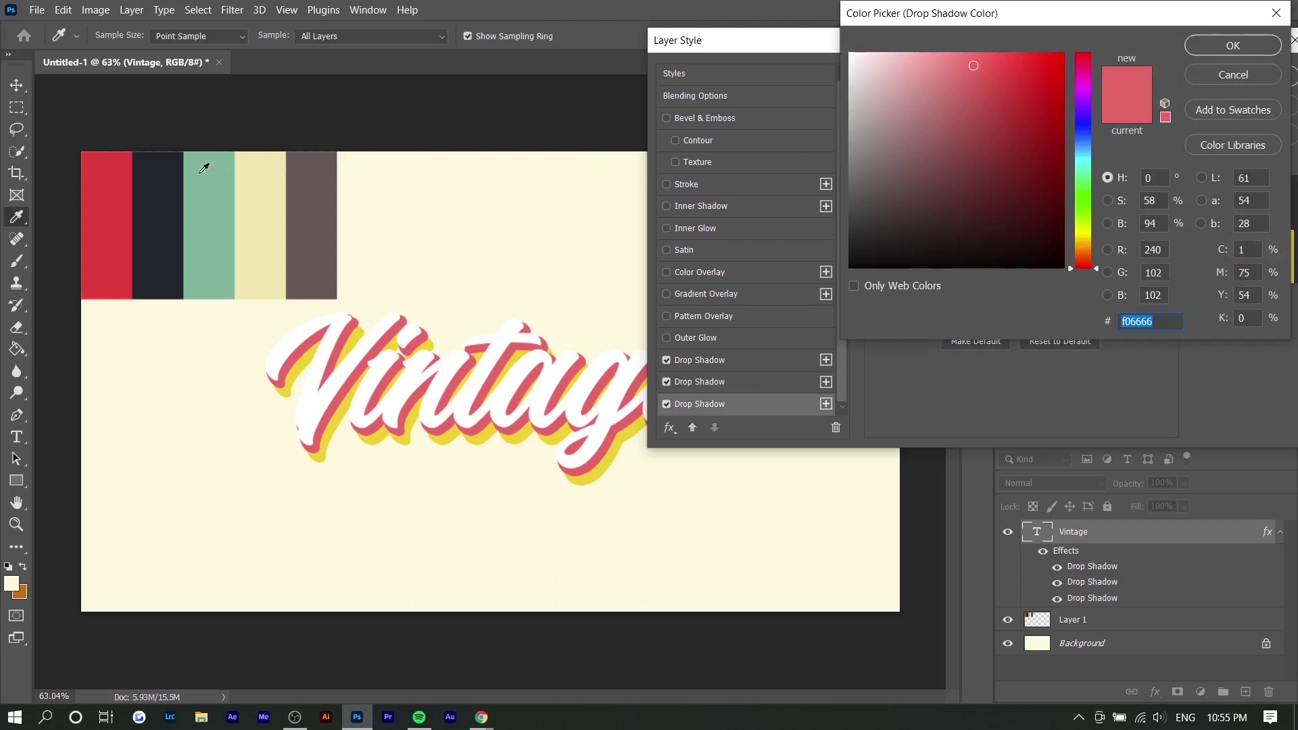
{"action": "left_click", "coordinate": [159, 203]}
{"action": "left_click", "coordinate": [1234, 45]}
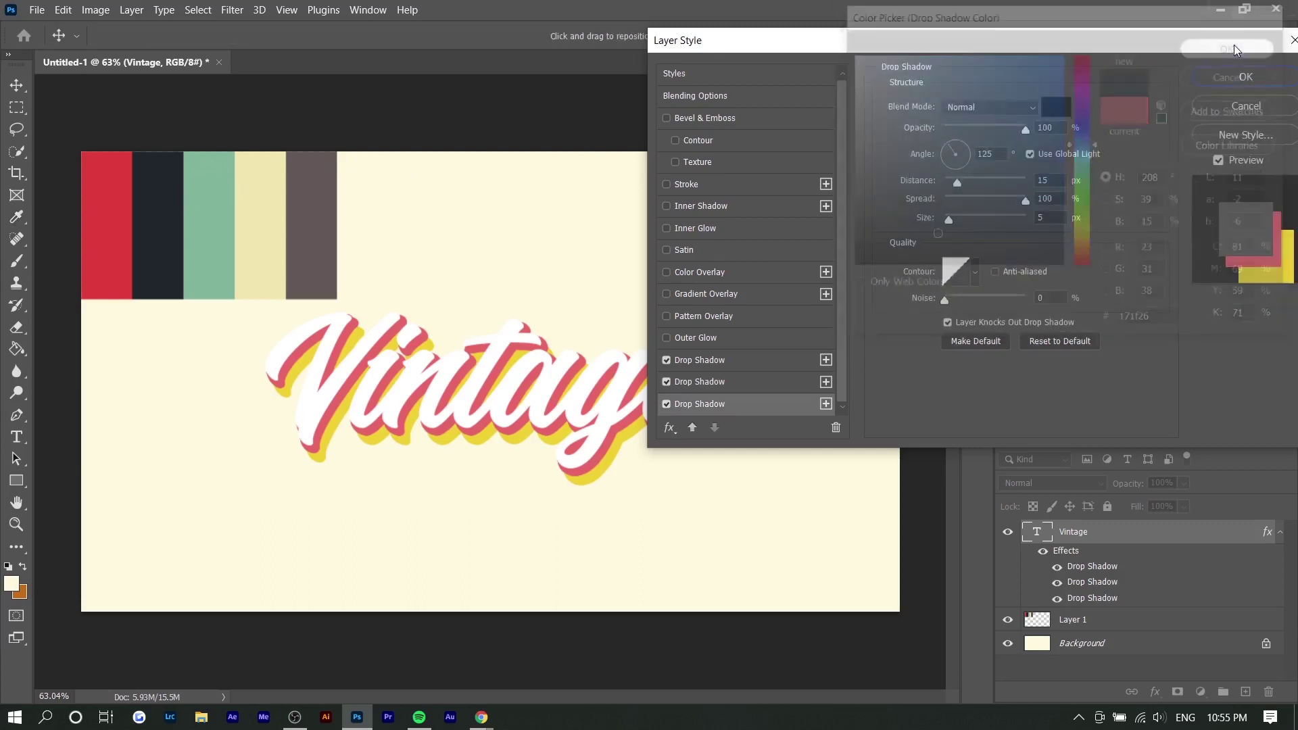
{"action": "left_click_drag", "start_coordinate": [479, 395], "coordinate": [487, 413]}
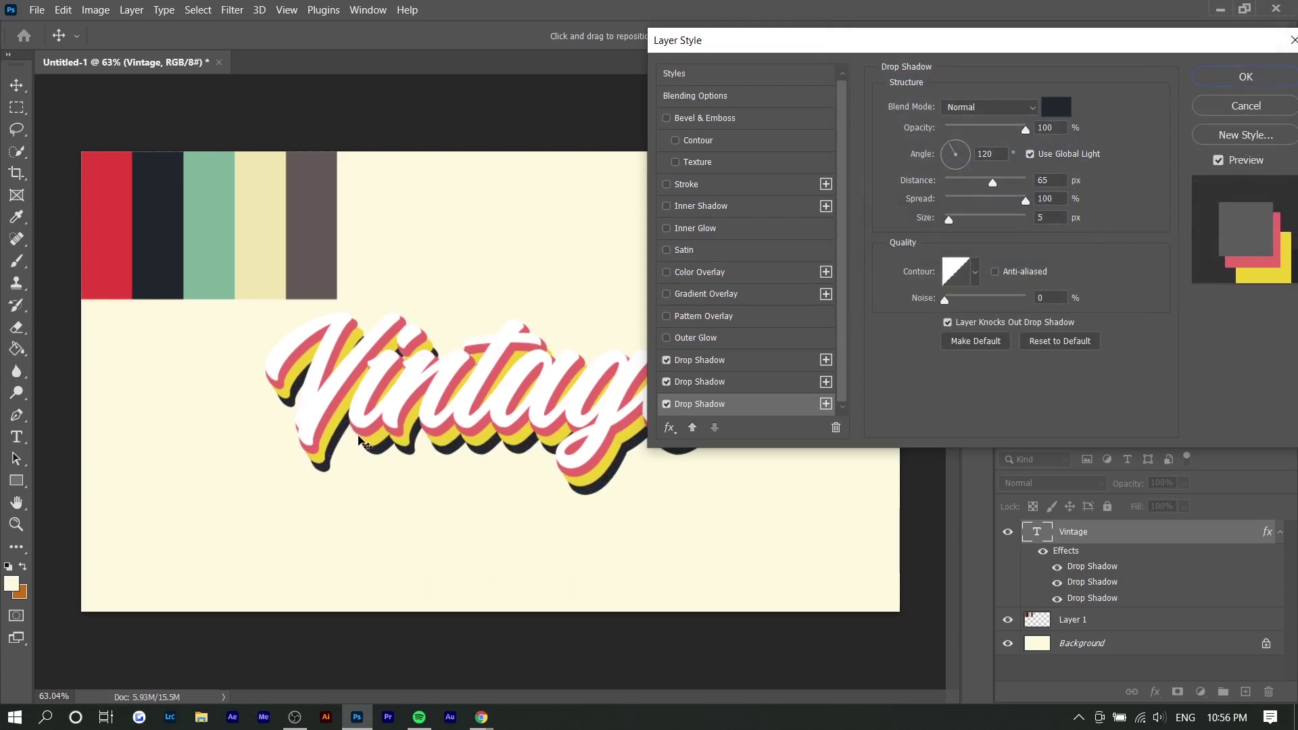
Step: Nudge the pink shadow closer to the letters and reselect the dark shadow
{"action": "left_click", "coordinate": [722, 366]}
{"action": "left_click_drag", "start_coordinate": [459, 389], "coordinate": [460, 389]}
{"action": "left_click", "coordinate": [707, 404]}
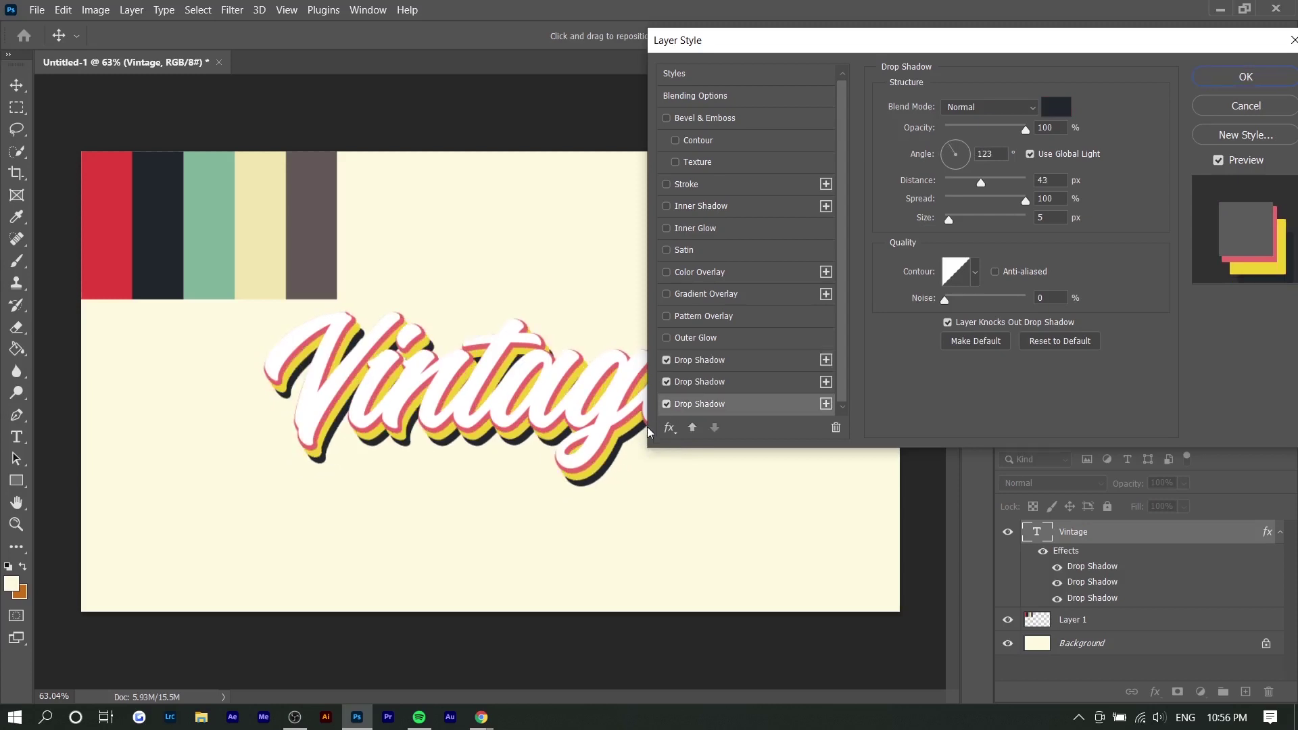
{"action": "left_click", "coordinate": [669, 427]}
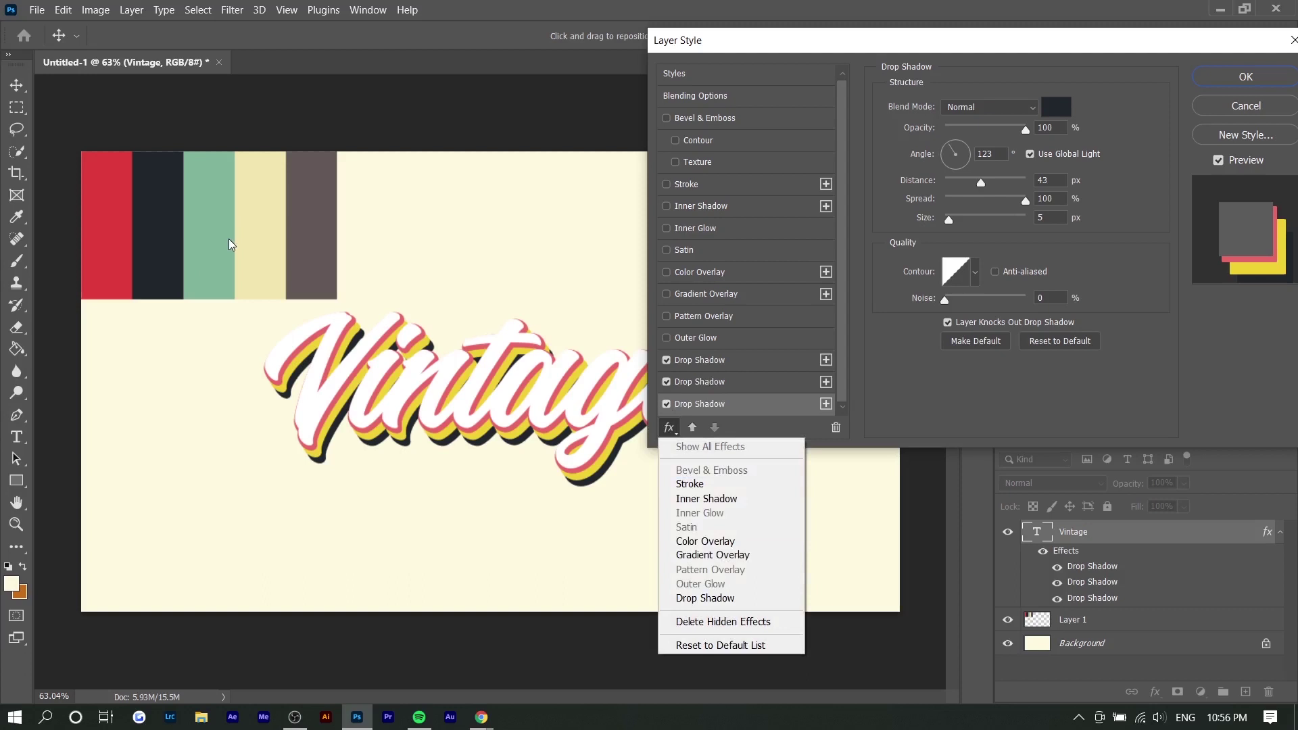
Step: Add a deep green fourth shadow at the bottom of the stack, offset 59 px
{"action": "left_click", "coordinate": [705, 597]}
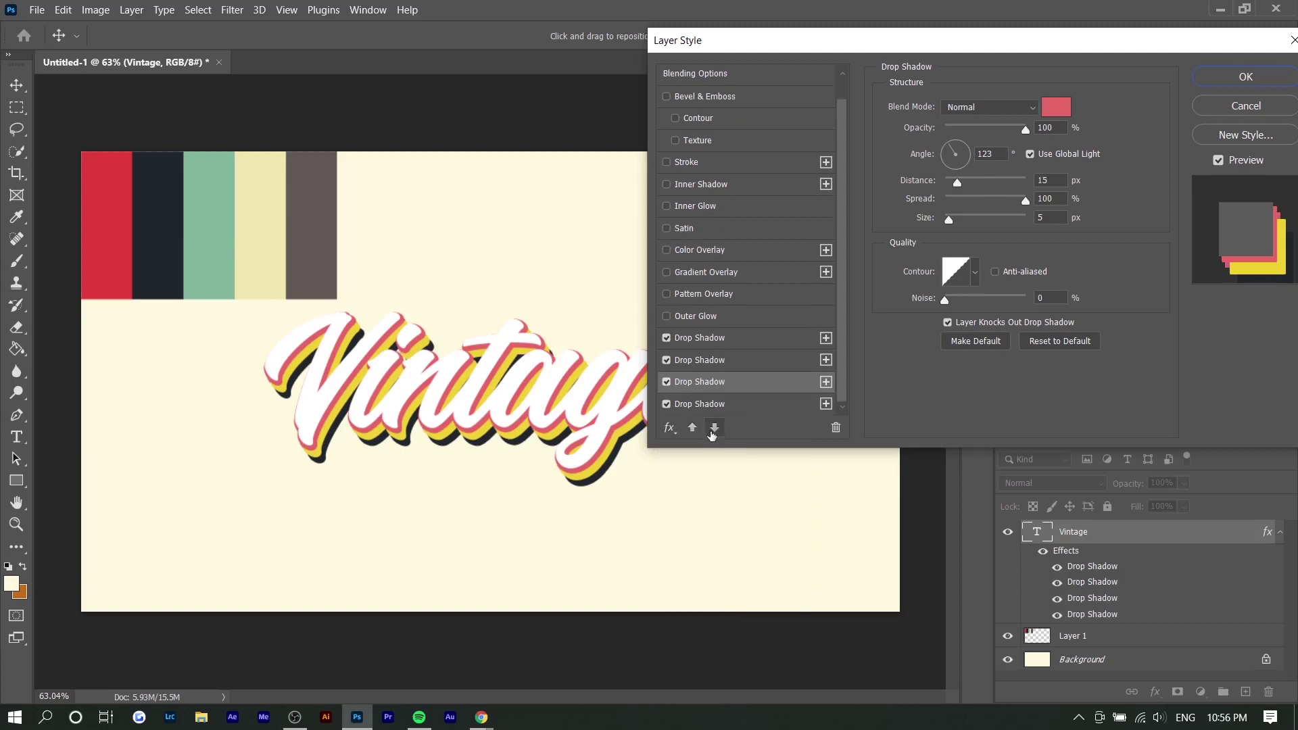
{"action": "left_click", "coordinate": [714, 427]}
{"action": "left_click_drag", "start_coordinate": [523, 413], "coordinate": [533, 427]}
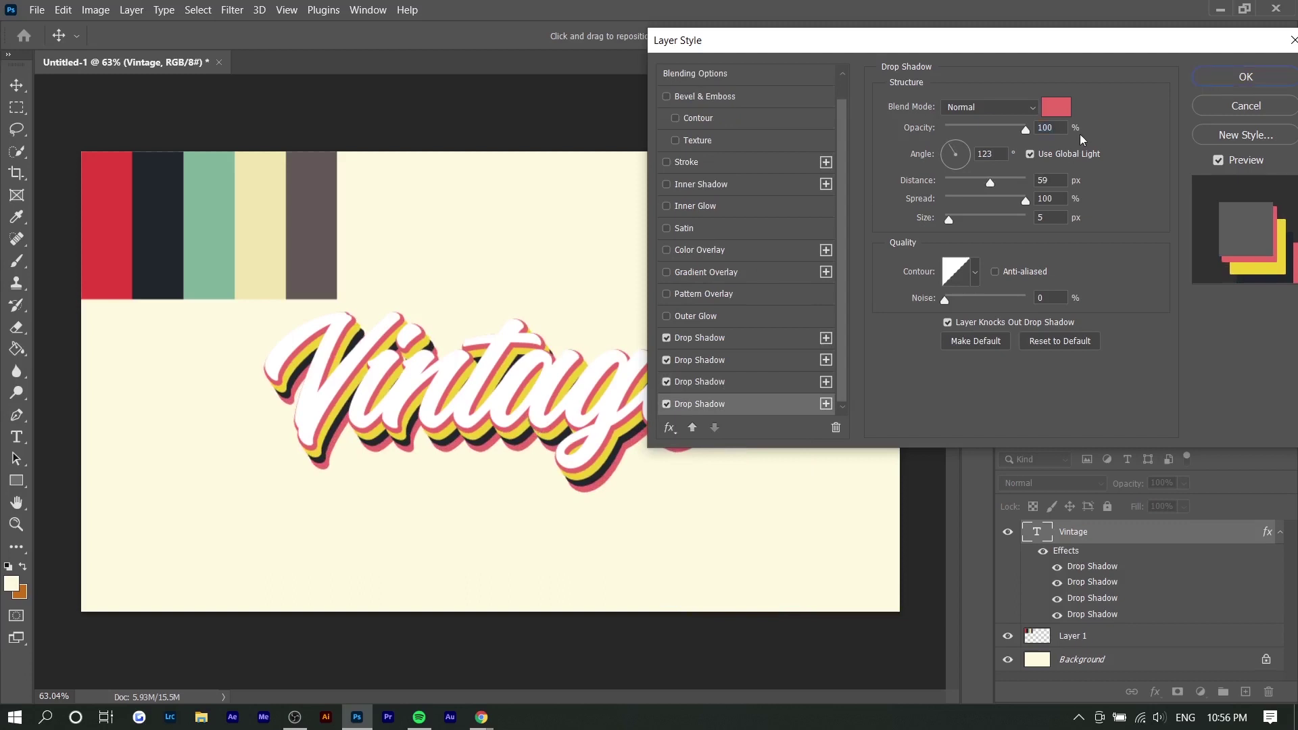
{"action": "left_click", "coordinate": [1056, 106]}
{"action": "left_click", "coordinate": [223, 236]}
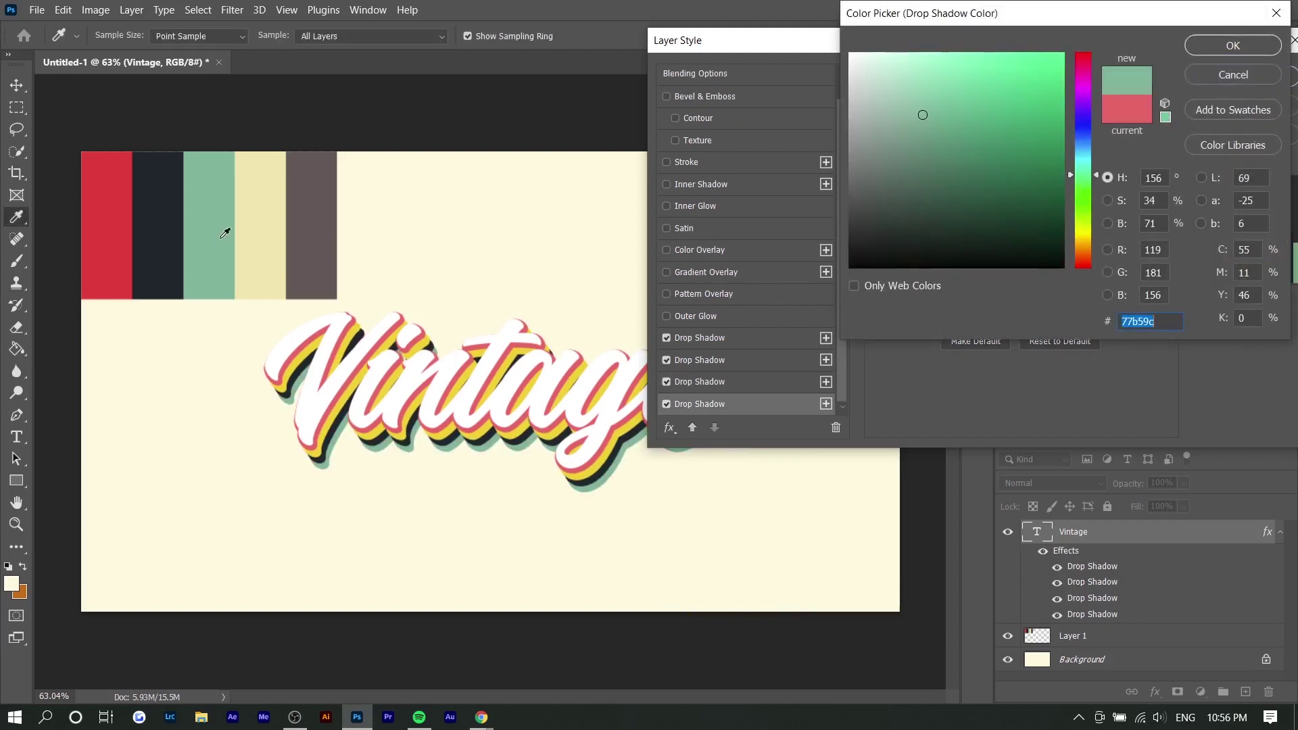
{"action": "left_click", "coordinate": [1006, 163]}
{"action": "key", "text": "Return"}
Step: Thicken the pink shadow and enlarge the yellow one to 13 px, then apply the style
{"action": "left_click", "coordinate": [805, 338]}
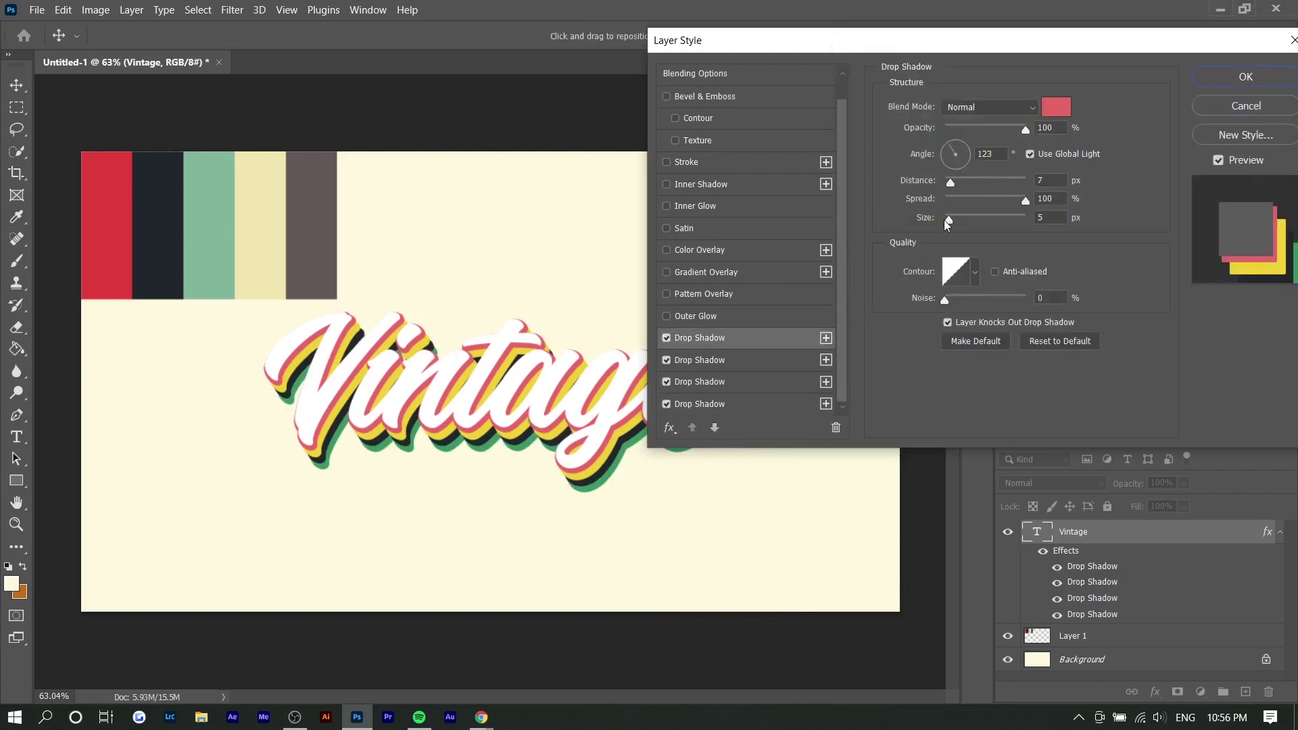
{"action": "left_click_drag", "start_coordinate": [947, 223], "coordinate": [956, 223]}
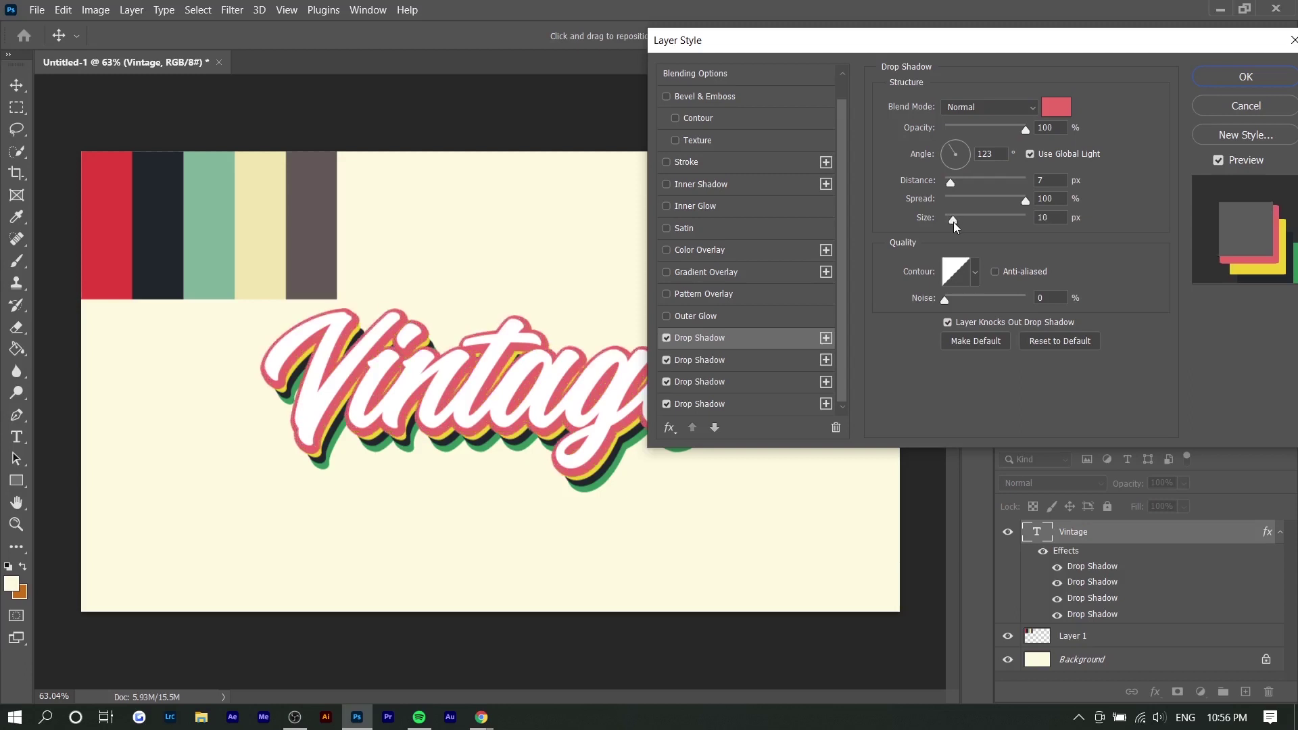
{"action": "left_click", "coordinate": [743, 362]}
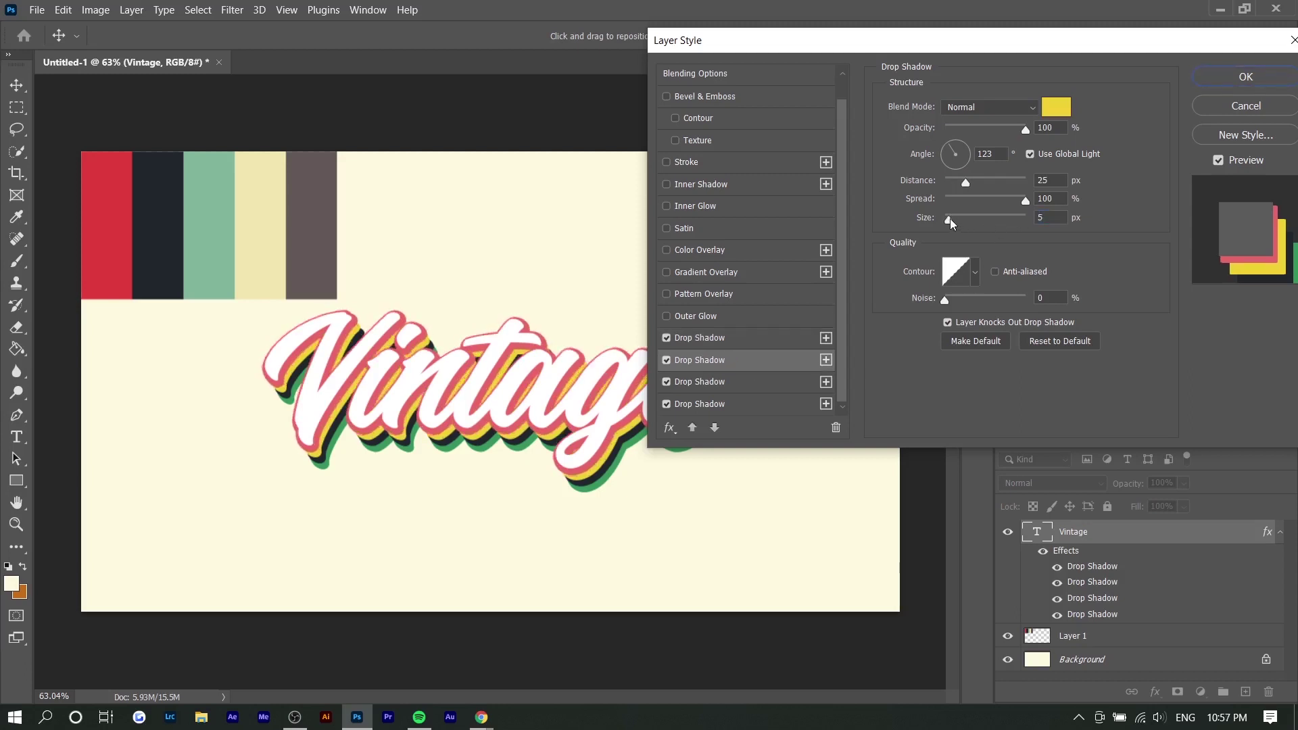
{"action": "left_click_drag", "start_coordinate": [951, 217], "coordinate": [955, 217]}
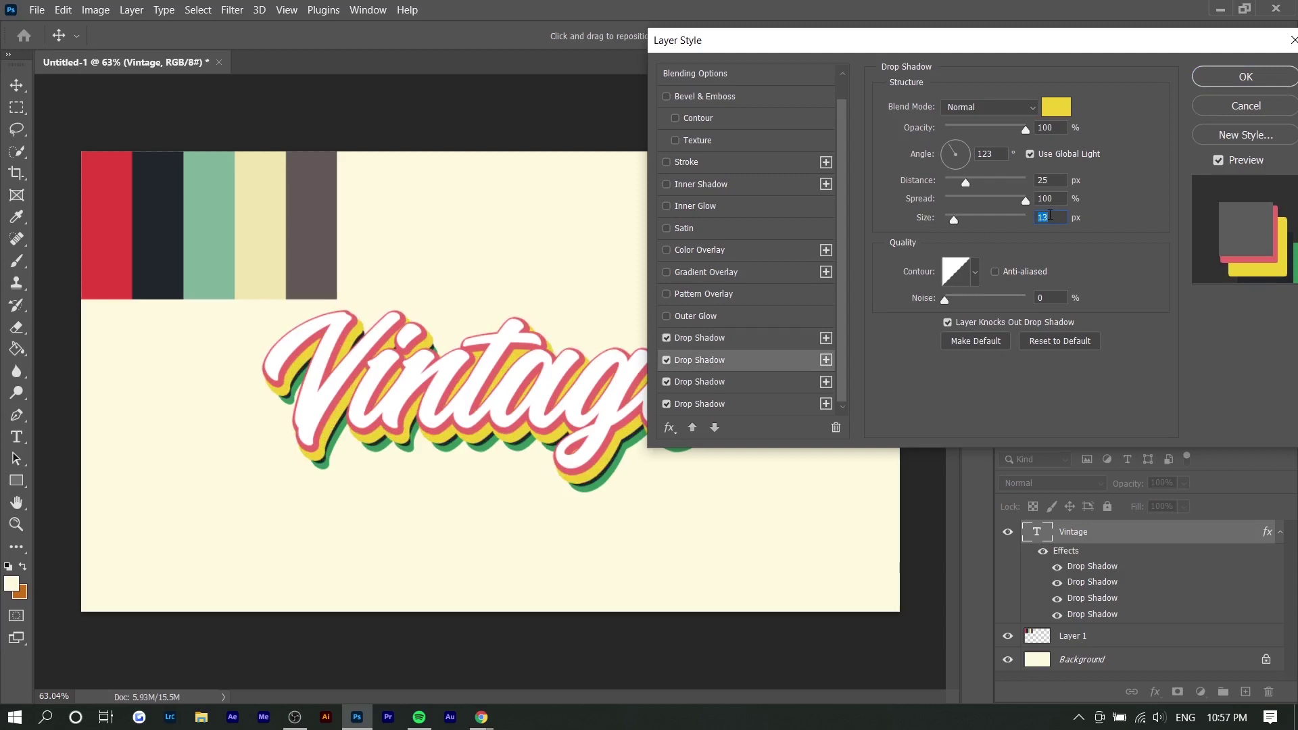
{"action": "key", "text": "Return"}
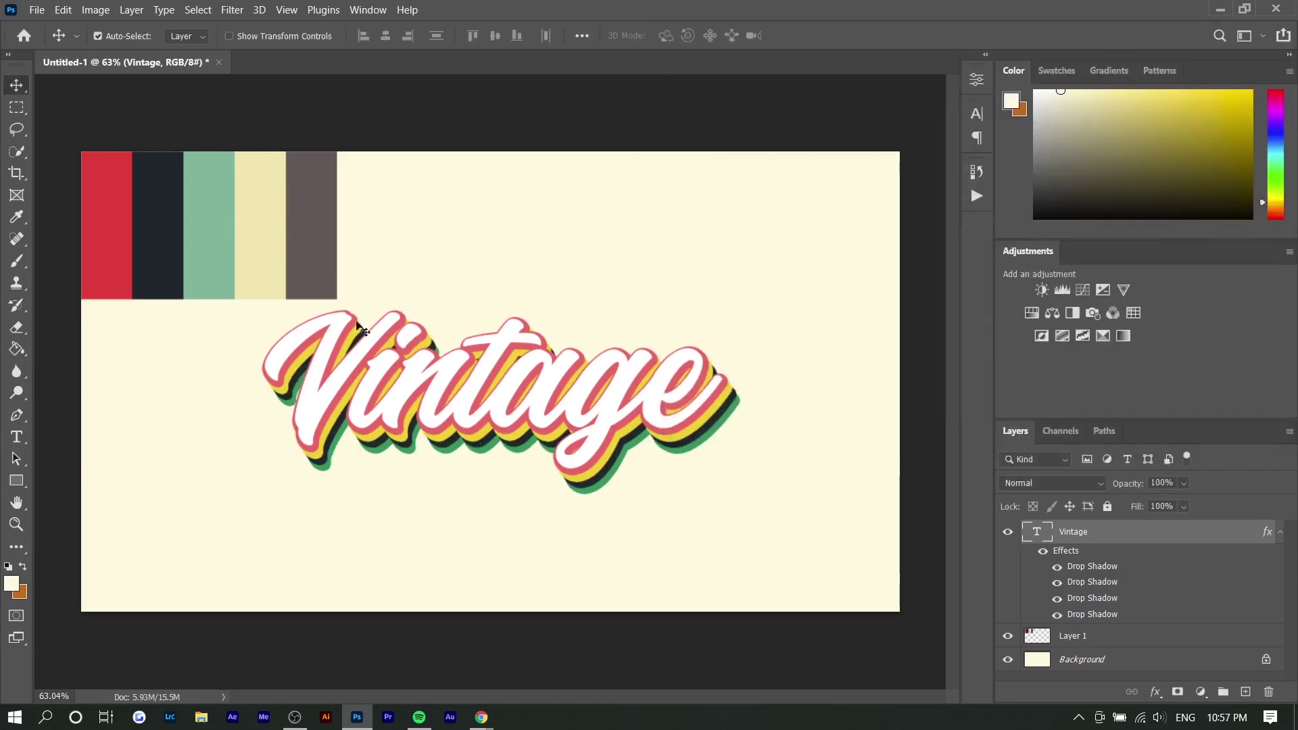
Step: Reopen the Vintage layer style and tighten the shadows: yellow to 24 px, green to 42 px
{"action": "scroll", "coordinate": [342, 470], "scroll_direction": "up", "scroll_amount": 10}
{"action": "scroll", "coordinate": [684, 328], "scroll_direction": "up", "scroll_amount": 1}
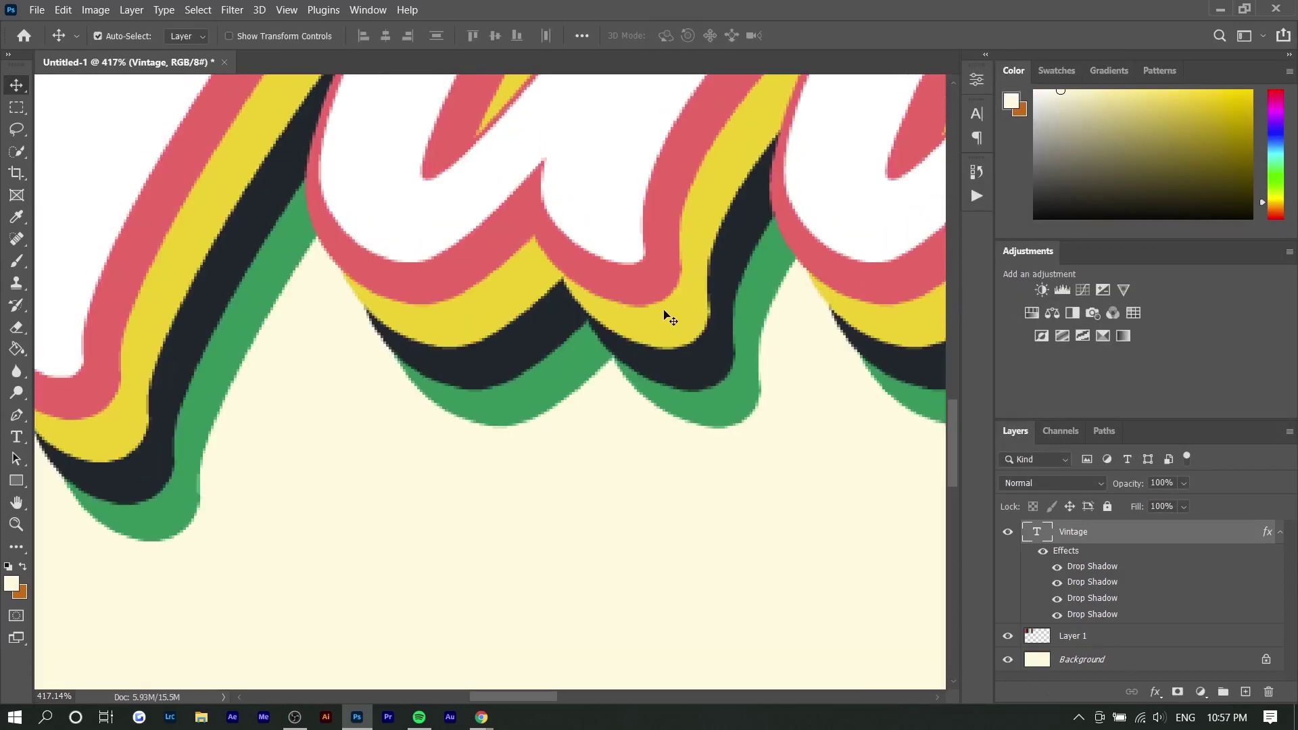
{"action": "right_click", "coordinate": [1104, 524]}
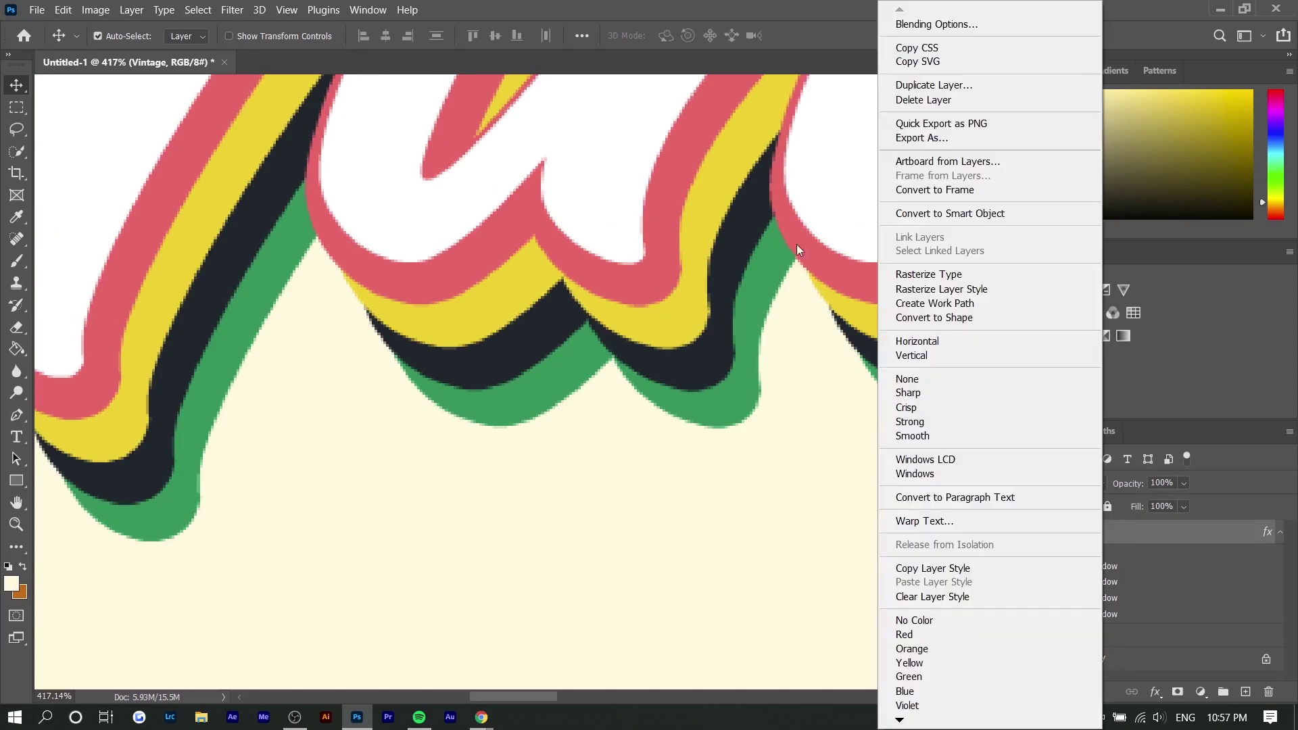
{"action": "left_click", "coordinate": [953, 24]}
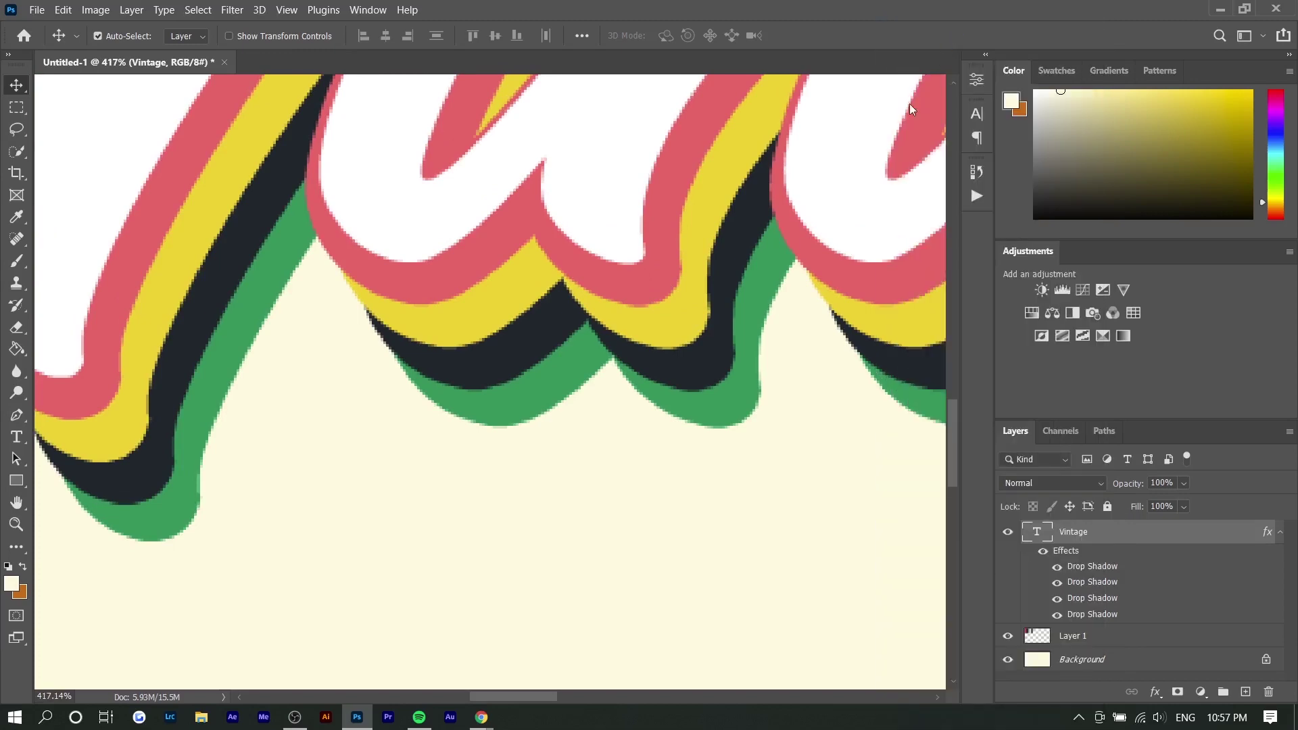
{"action": "left_click_drag", "start_coordinate": [651, 318], "coordinate": [650, 322]}
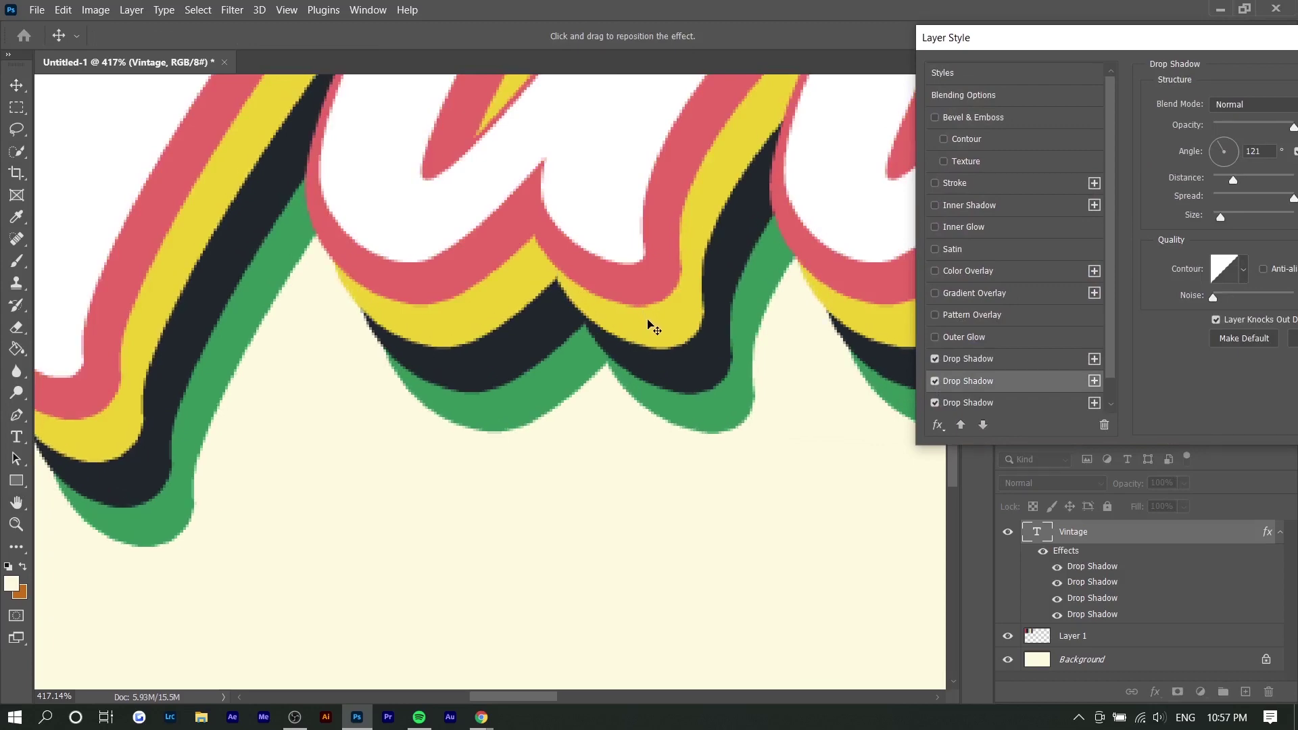
{"action": "left_click_drag", "start_coordinate": [1250, 49], "coordinate": [646, 91]}
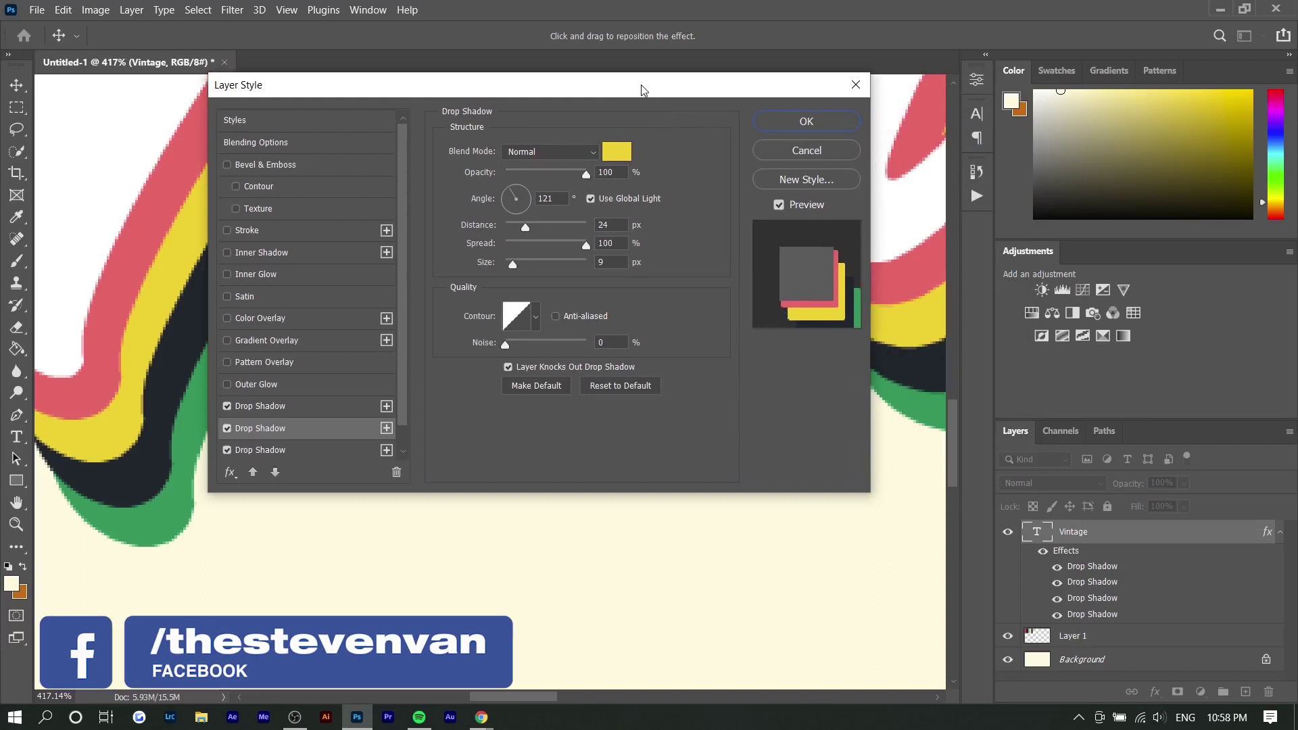
{"action": "left_click_drag", "start_coordinate": [642, 90], "coordinate": [992, 96]}
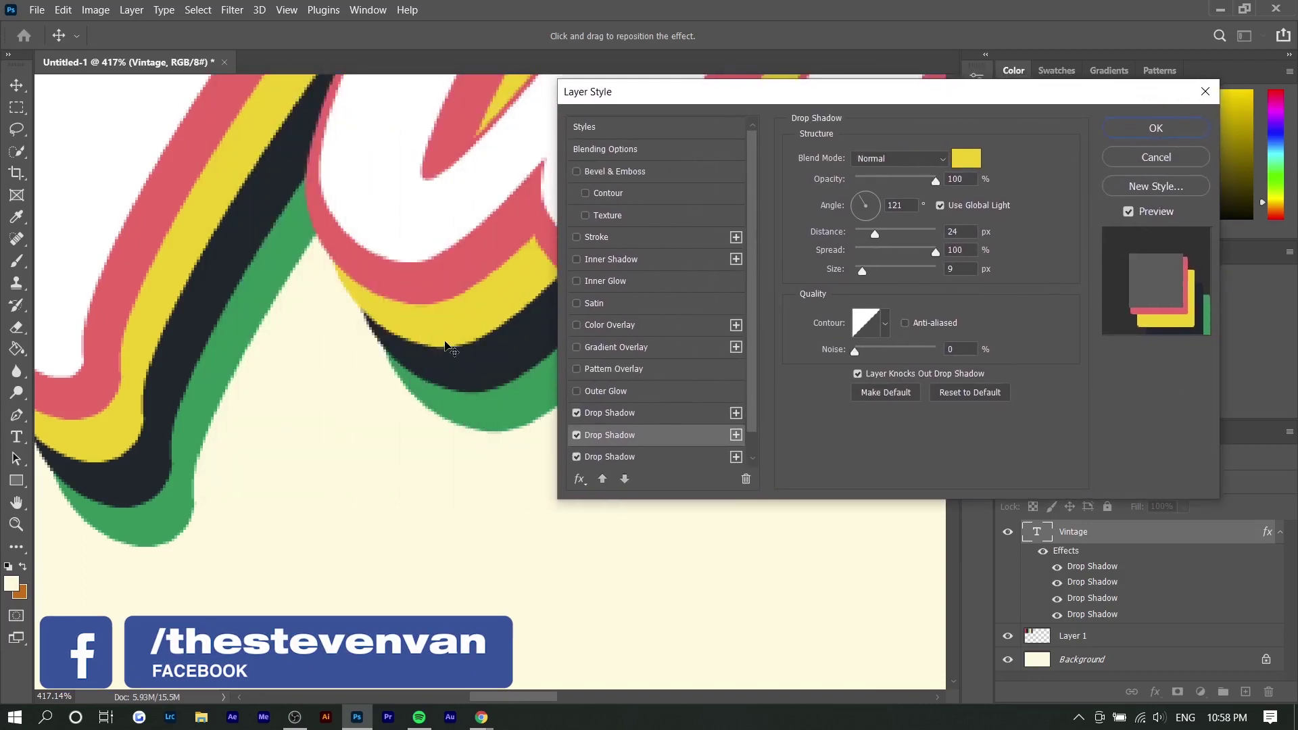
{"action": "left_click_drag", "start_coordinate": [449, 342], "coordinate": [440, 335]}
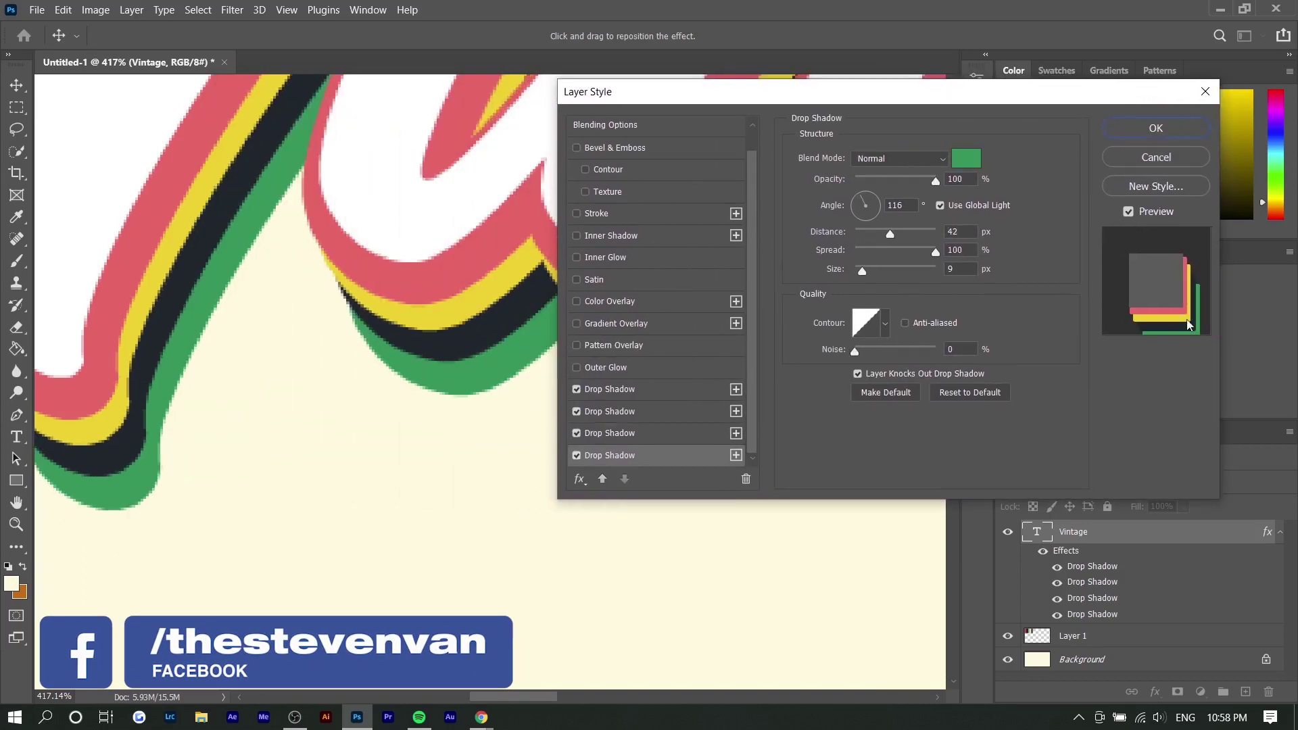
{"action": "left_click", "coordinate": [1143, 134]}
Step: Fit the canvas, delete the palette stripes, and reselect the Vintage text layer
{"action": "key", "text": "ctrl+0"}
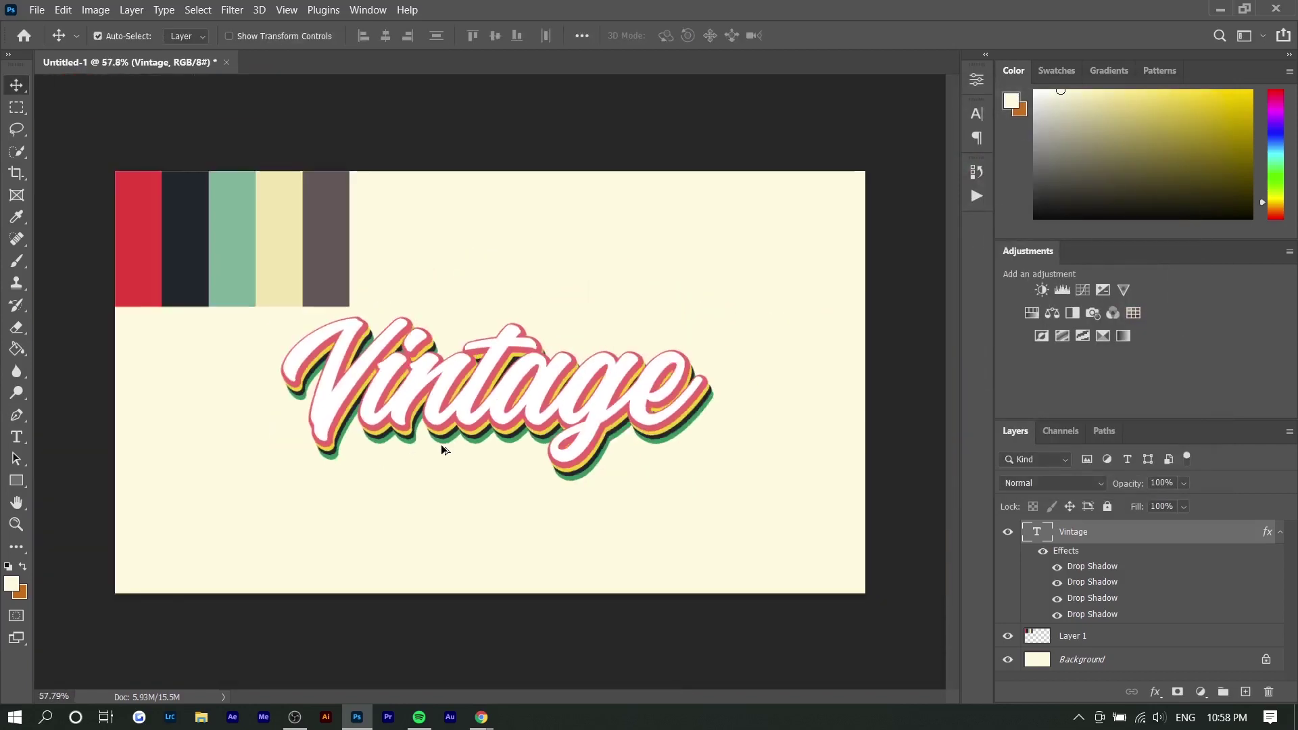
{"action": "scroll", "coordinate": [442, 449], "scroll_direction": "up", "scroll_amount": 1}
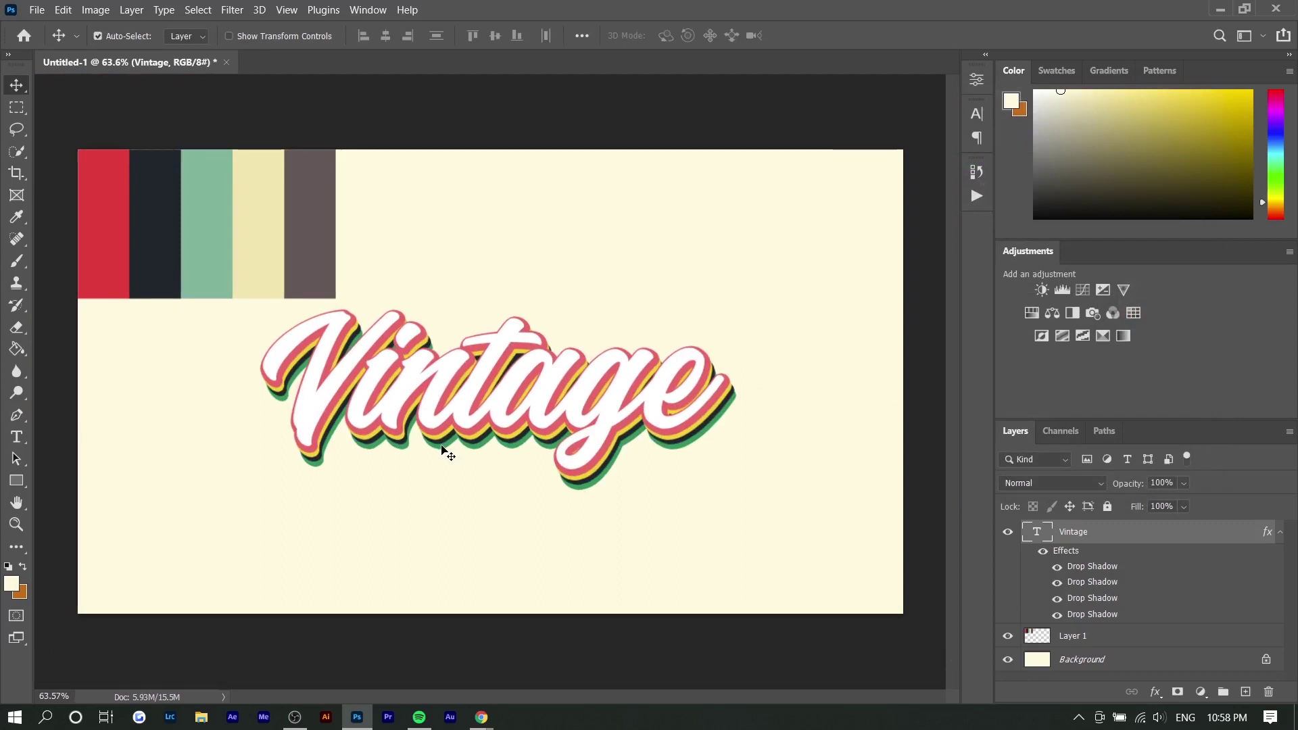
{"action": "left_click_drag", "start_coordinate": [260, 257], "coordinate": [318, 255]}
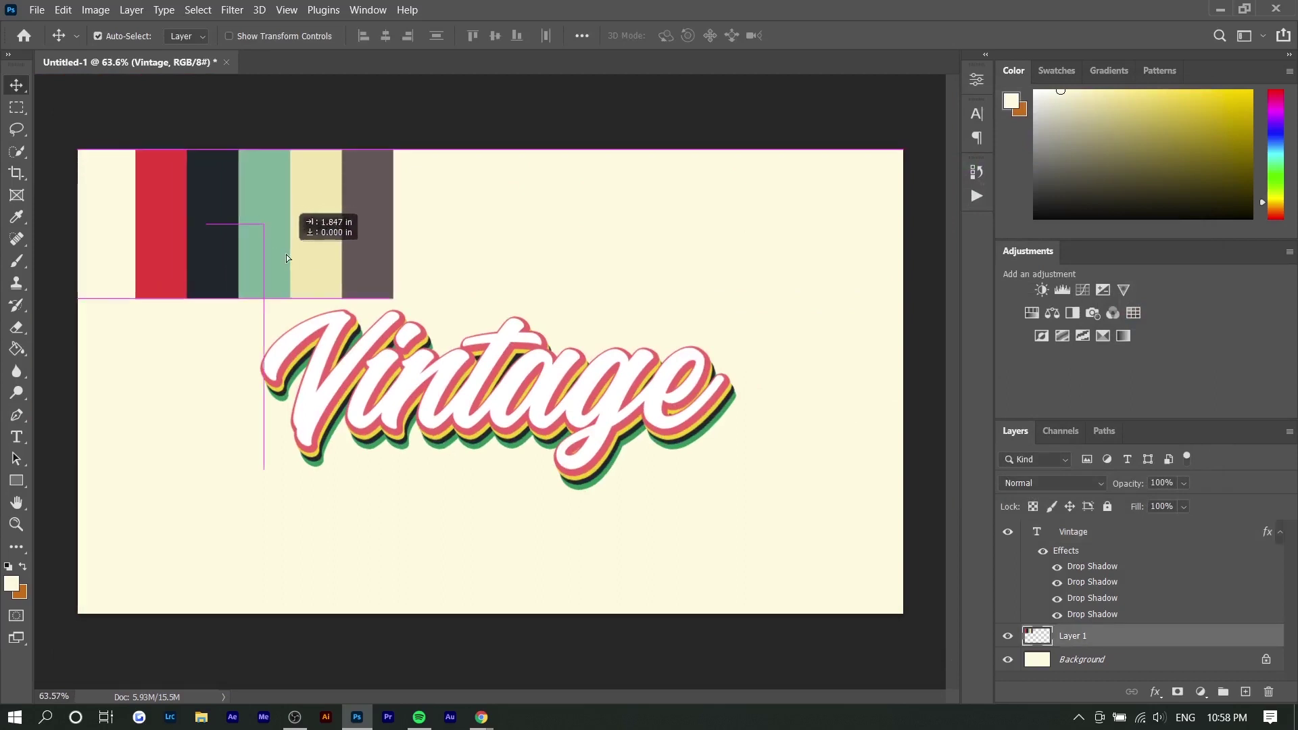
{"action": "key", "text": "Delete"}
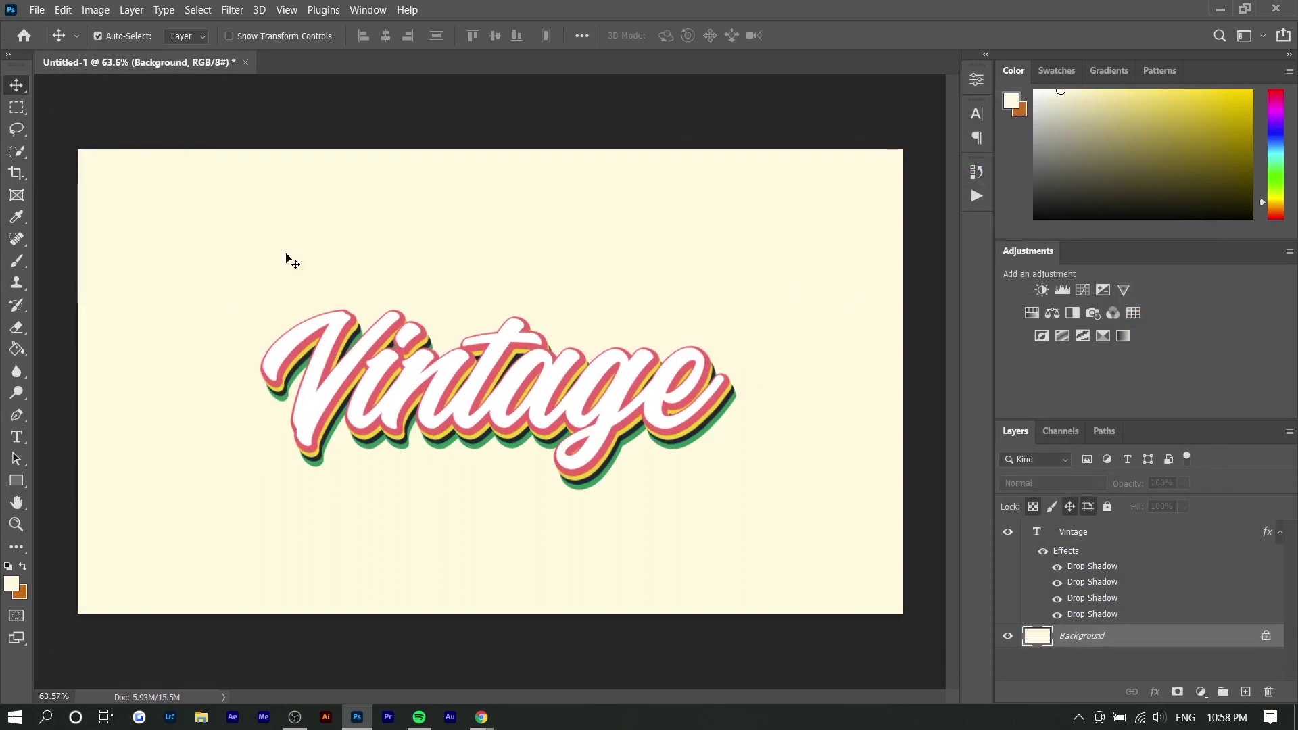
{"action": "left_click", "coordinate": [1064, 531]}
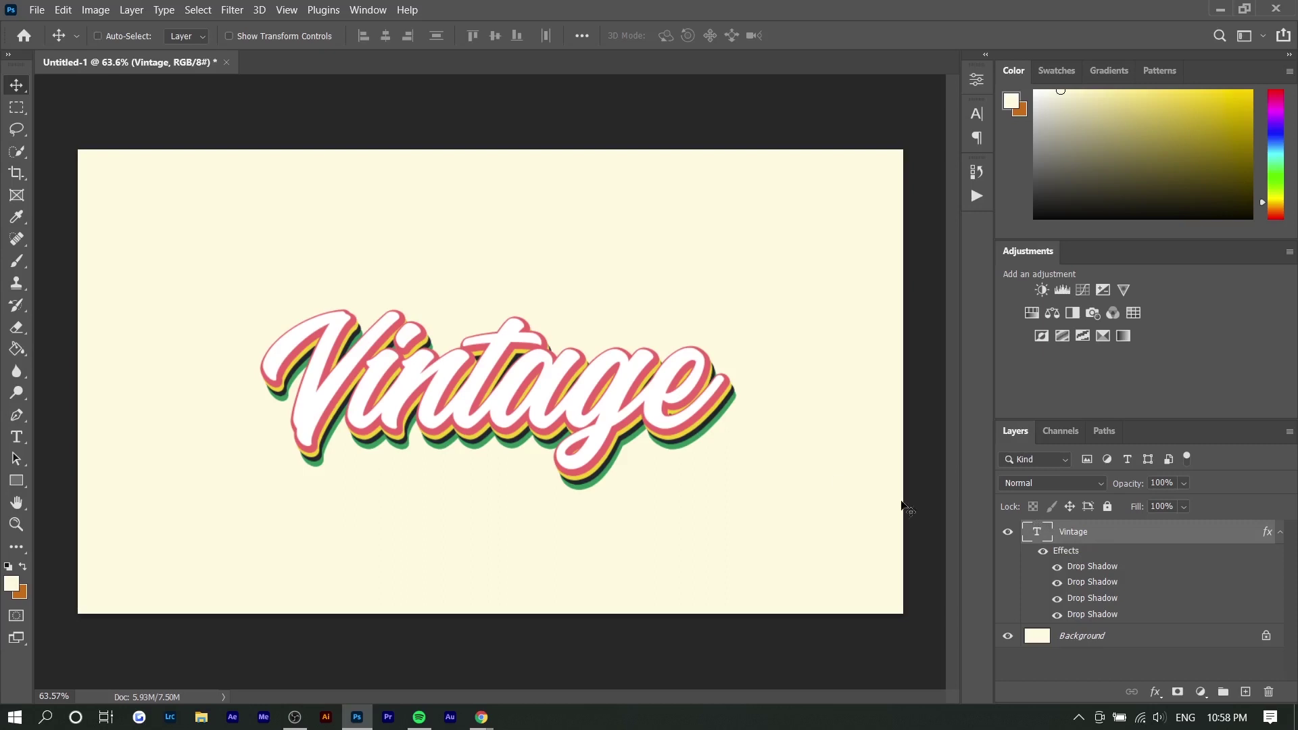
Step: Rotate the Vintage text to -6.53° and nudge it slightly upward, then commit the transform
{"action": "key", "text": "ctrl+t"}
{"action": "left_click_drag", "start_coordinate": [755, 344], "coordinate": [748, 312]}
{"action": "left_click_drag", "start_coordinate": [611, 362], "coordinate": [610, 351]}
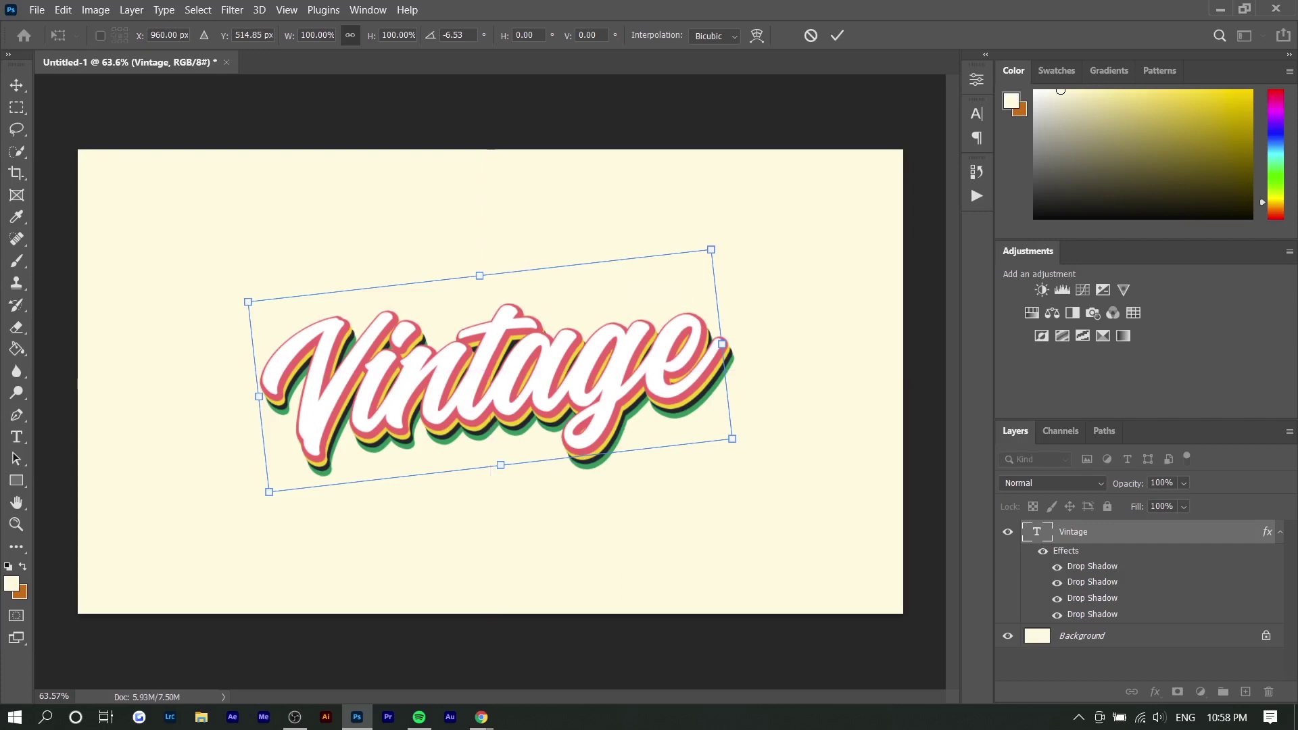
{"action": "left_click_drag", "start_coordinate": [464, 35], "coordinate": [443, 35]}
{"action": "key", "text": "Return"}
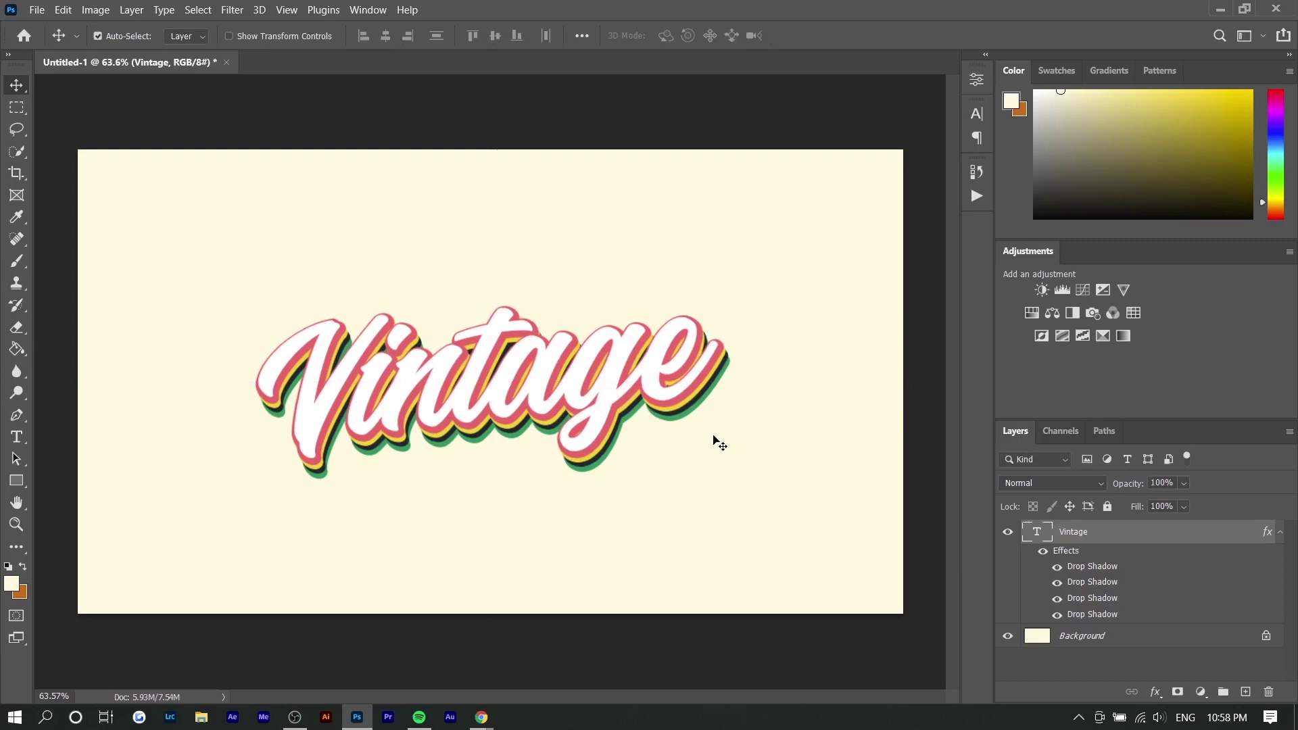
Step: In Chrome, replace the old search with a Google Images search for 'grunge background'
{"action": "key", "text": "alt+Tab"}
{"action": "left_click_drag", "start_coordinate": [239, 88], "coordinate": [121, 89]}
{"action": "type", "text": "grunge background"}
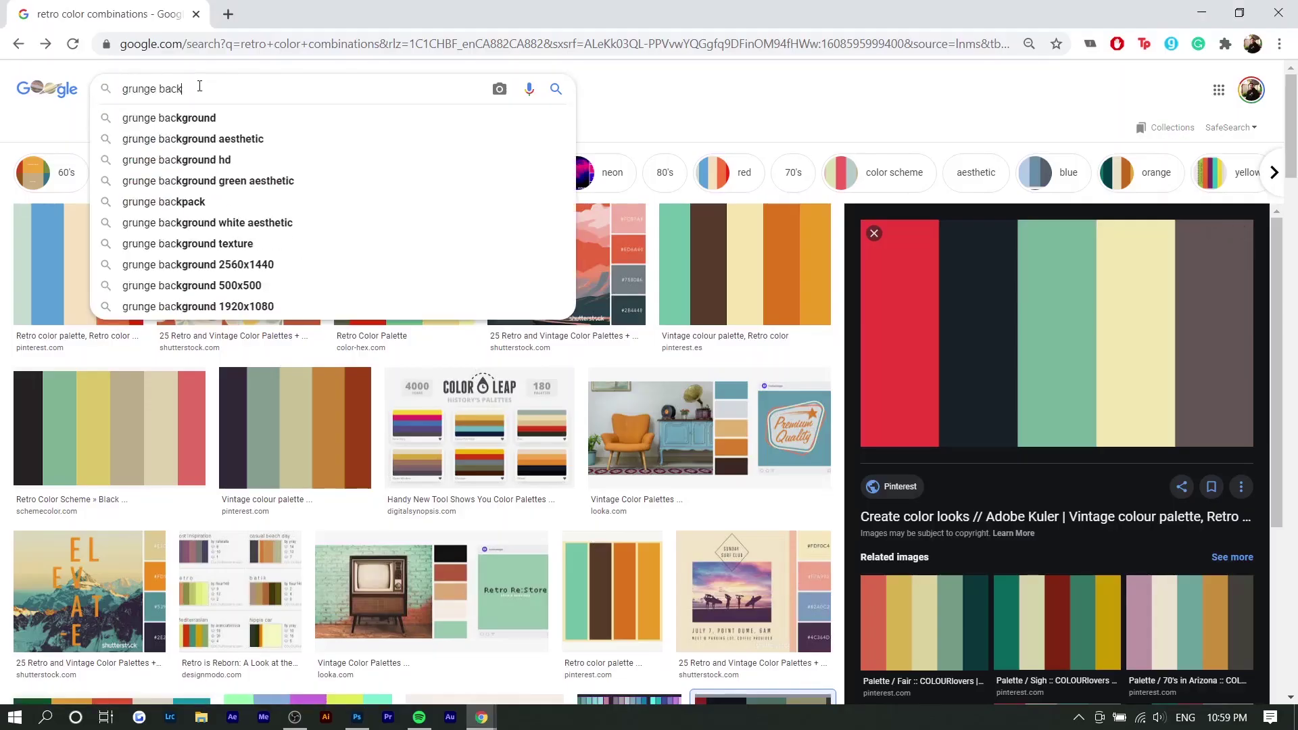
{"action": "key", "text": "Return"}
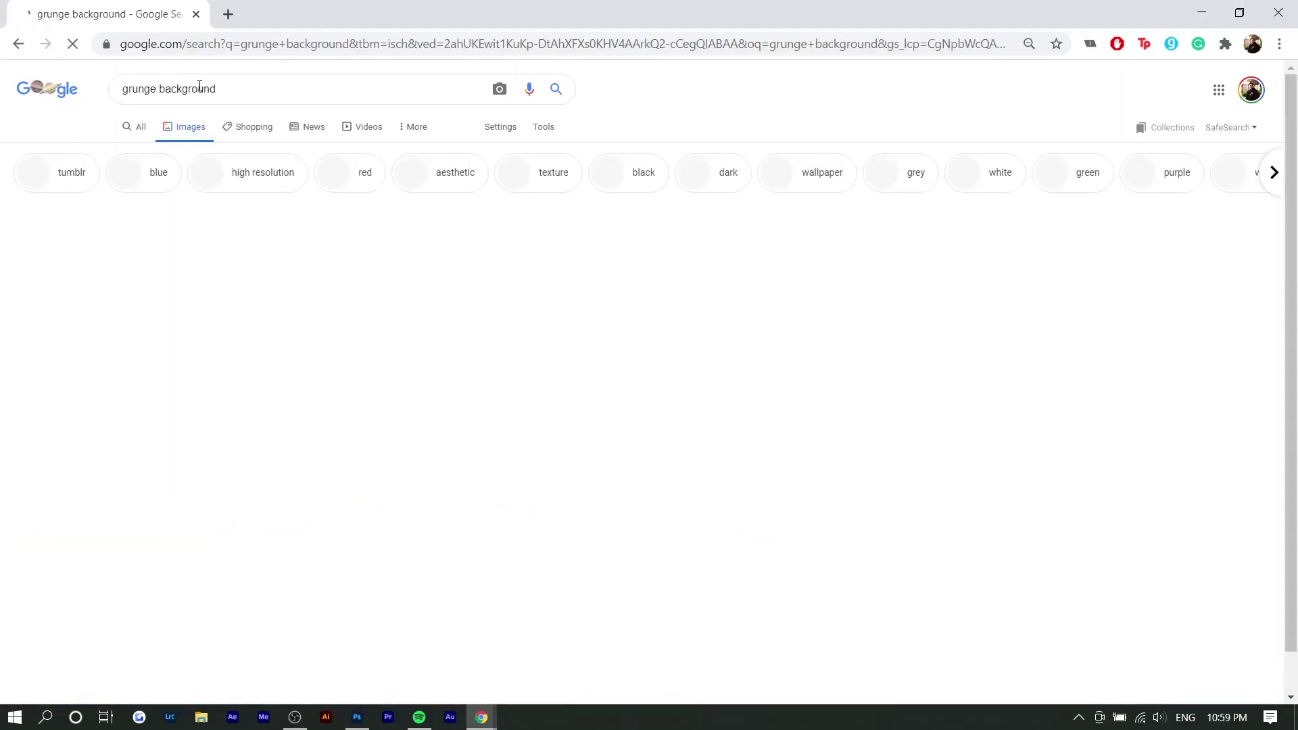
Step: Copy the dark grunge wallpaper image and return to the Vintage document
{"action": "scroll", "coordinate": [504, 280], "scroll_direction": "down", "scroll_amount": 2}
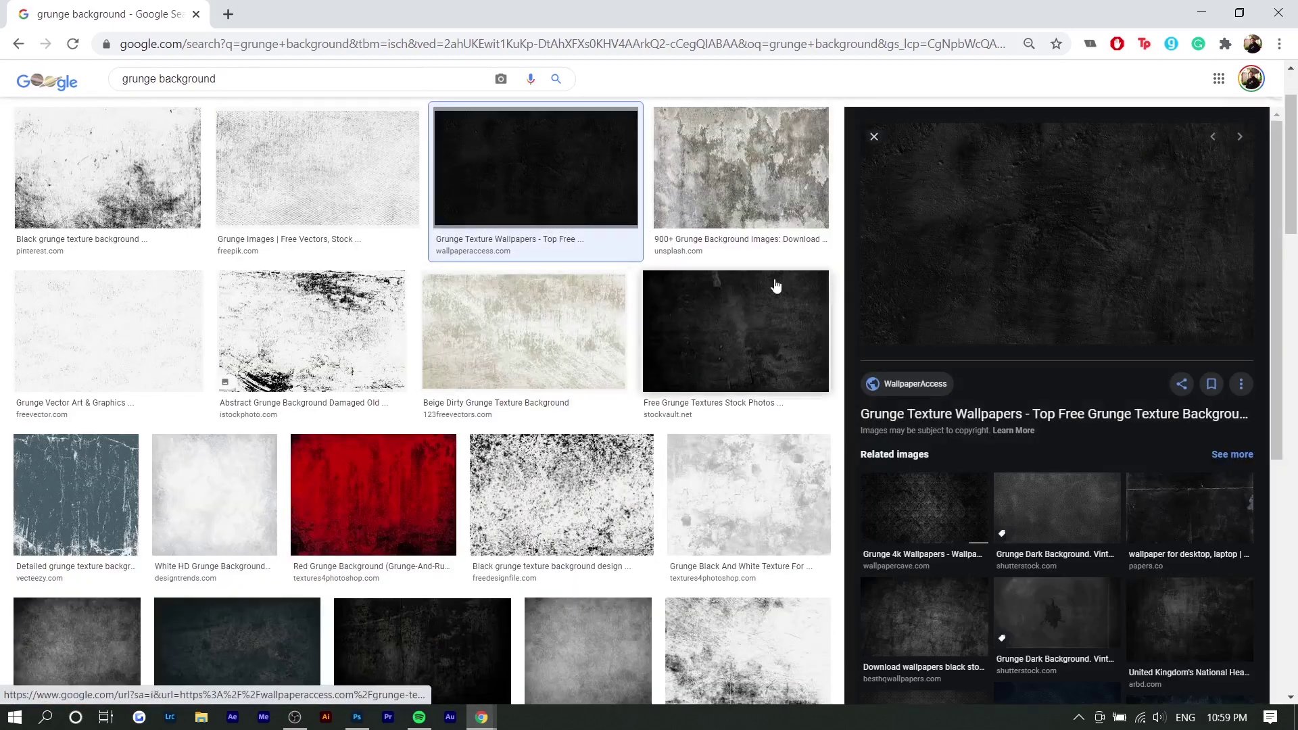
{"action": "right_click", "coordinate": [989, 271]}
{"action": "left_click", "coordinate": [1038, 401]}
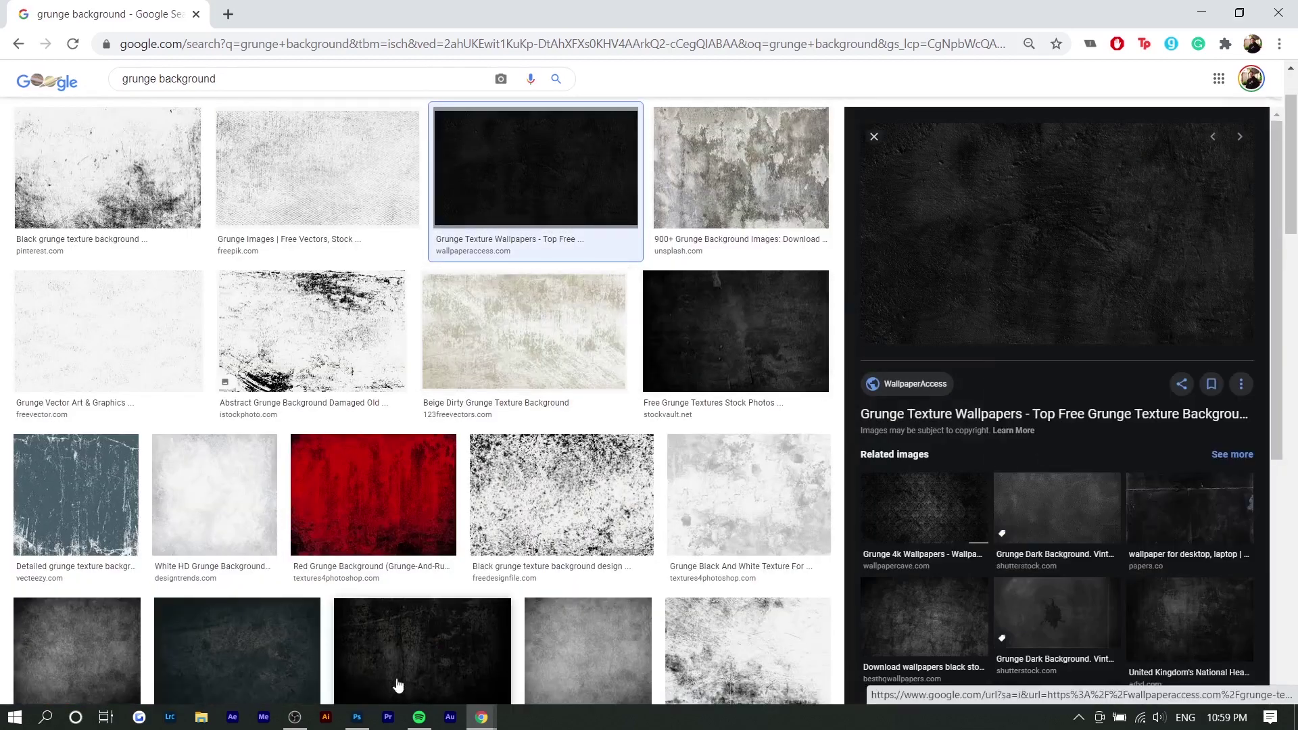
{"action": "left_click", "coordinate": [357, 717]}
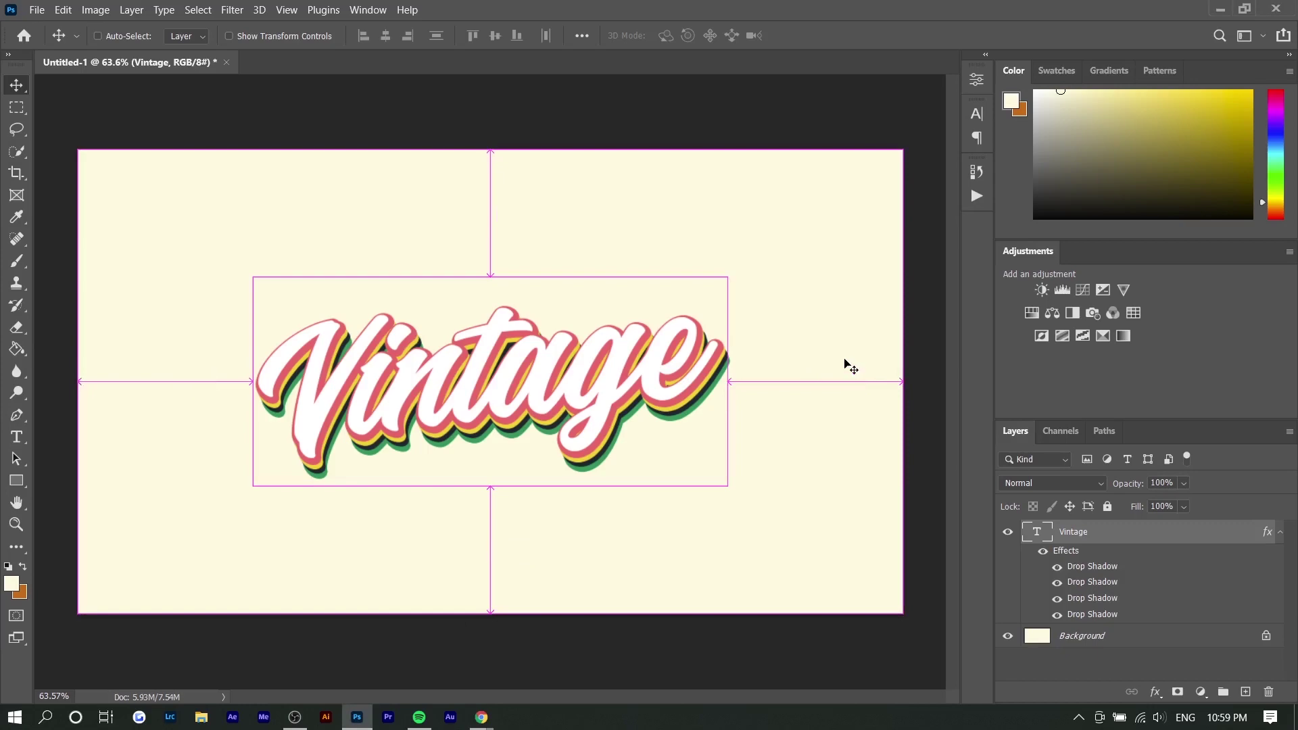
Step: Paste the grunge texture as a new layer and set its blend mode to Screen
{"action": "key", "text": "ctrl+v"}
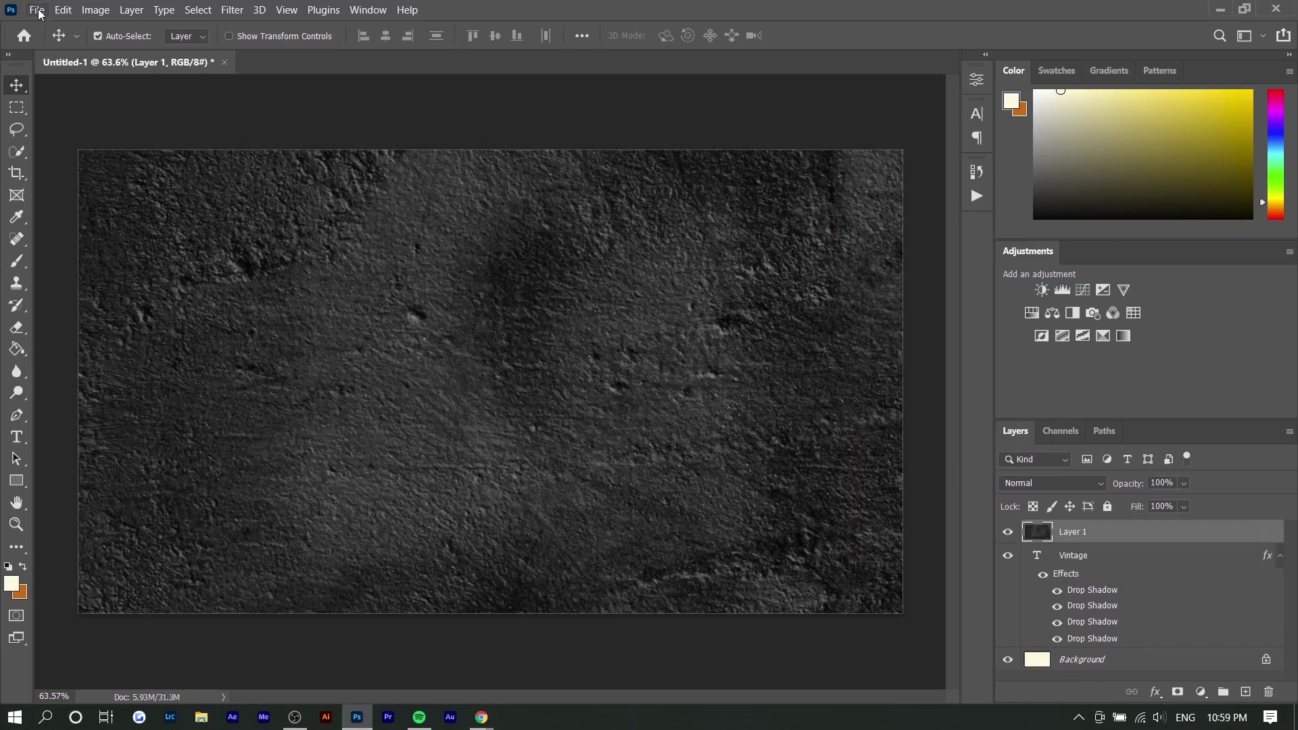
{"action": "left_click", "coordinate": [37, 11]}
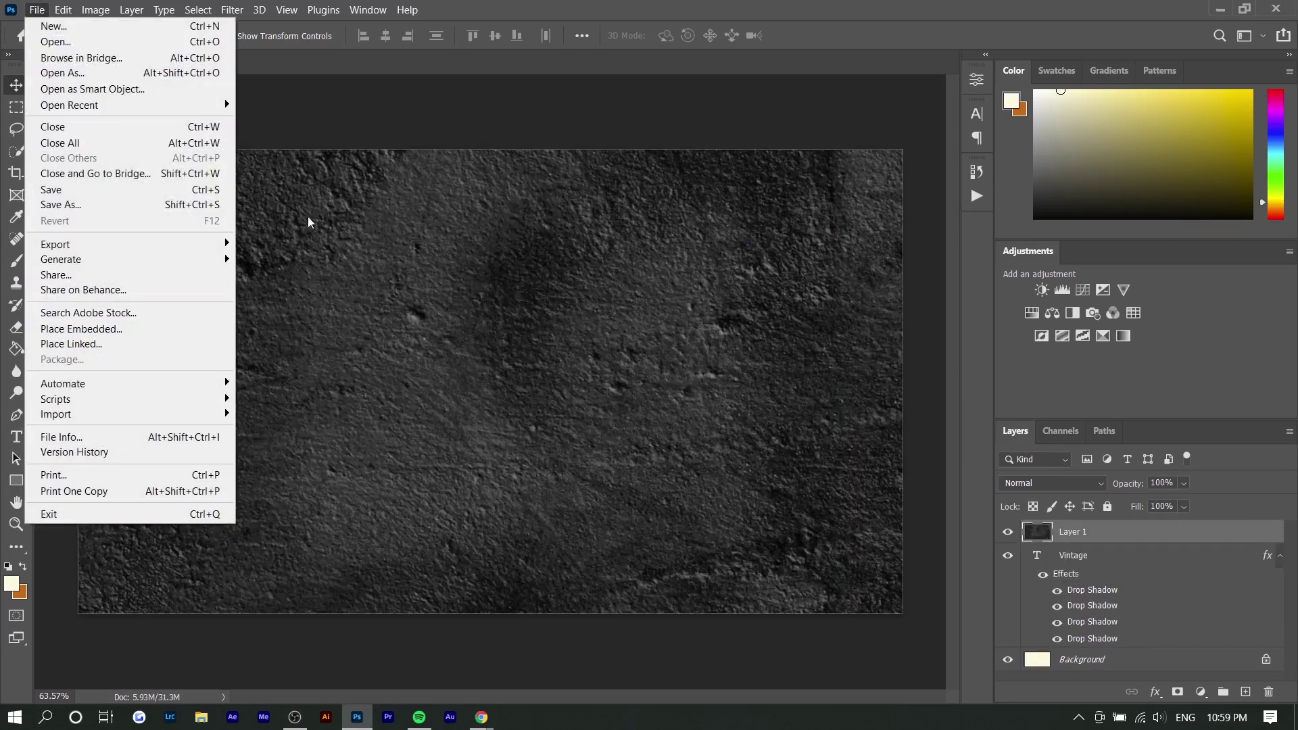
{"action": "left_click", "coordinate": [525, 88]}
{"action": "left_click", "coordinate": [1035, 483]}
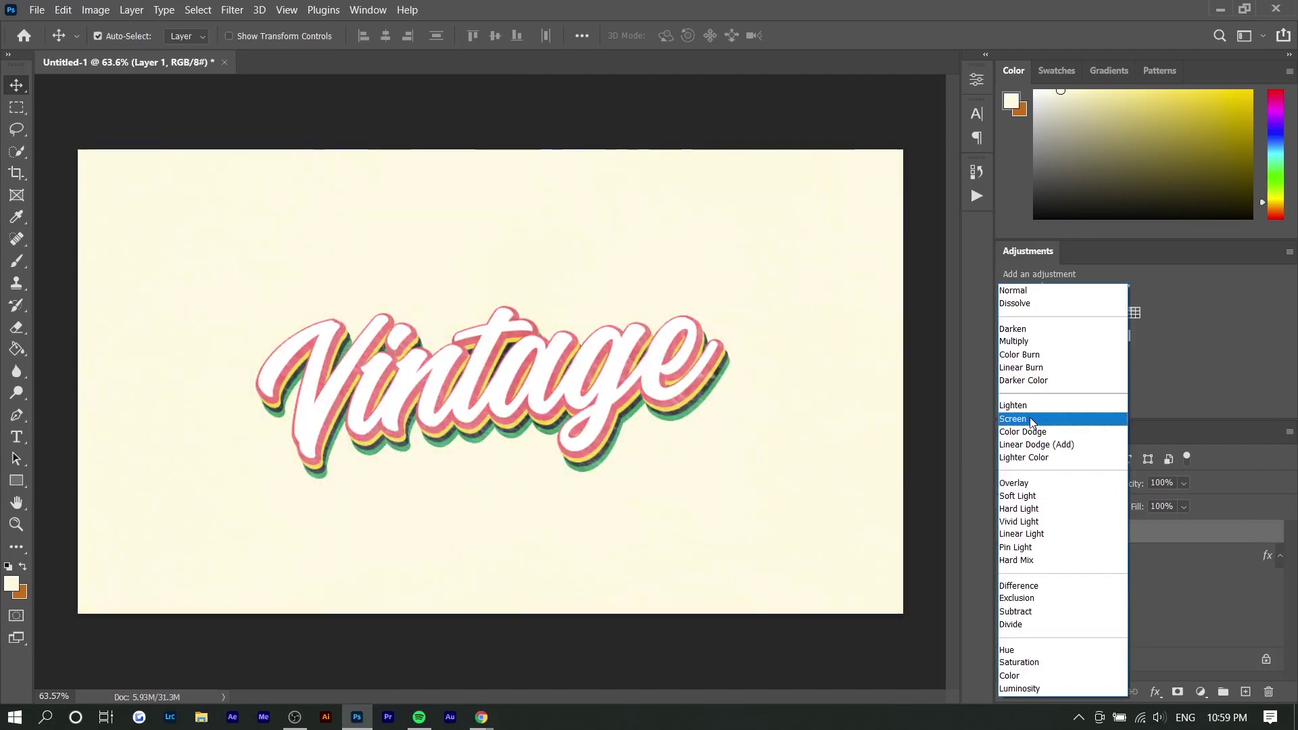
{"action": "left_click", "coordinate": [1033, 419]}
Step: Scale the texture down to fit the cream canvas and set its opacity to 54%
{"action": "key", "text": "ctrl+t"}
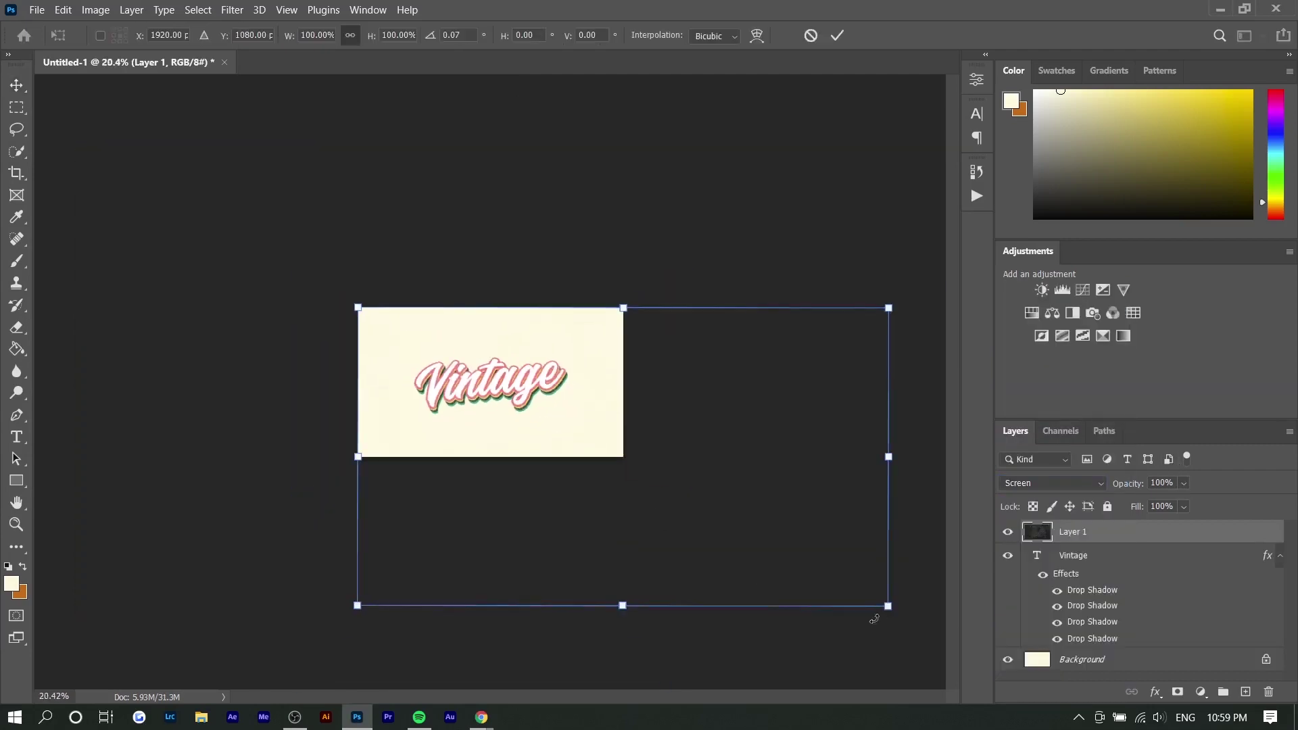
{"action": "left_click_drag", "start_coordinate": [888, 606], "coordinate": [727, 437]}
{"action": "key", "text": "Return"}
{"action": "key", "text": "5"}
{"action": "key", "text": "4"}
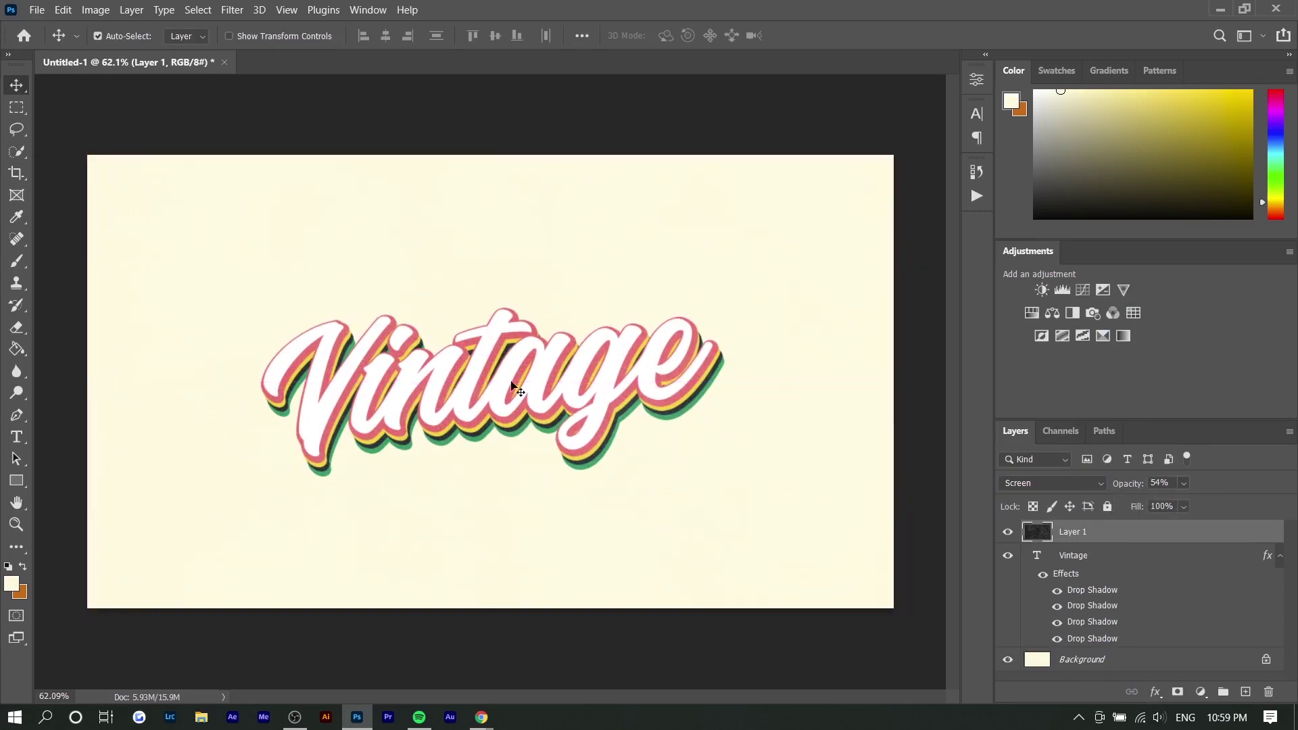
{"action": "scroll", "coordinate": [512, 387], "scroll_direction": "up", "scroll_amount": 5}
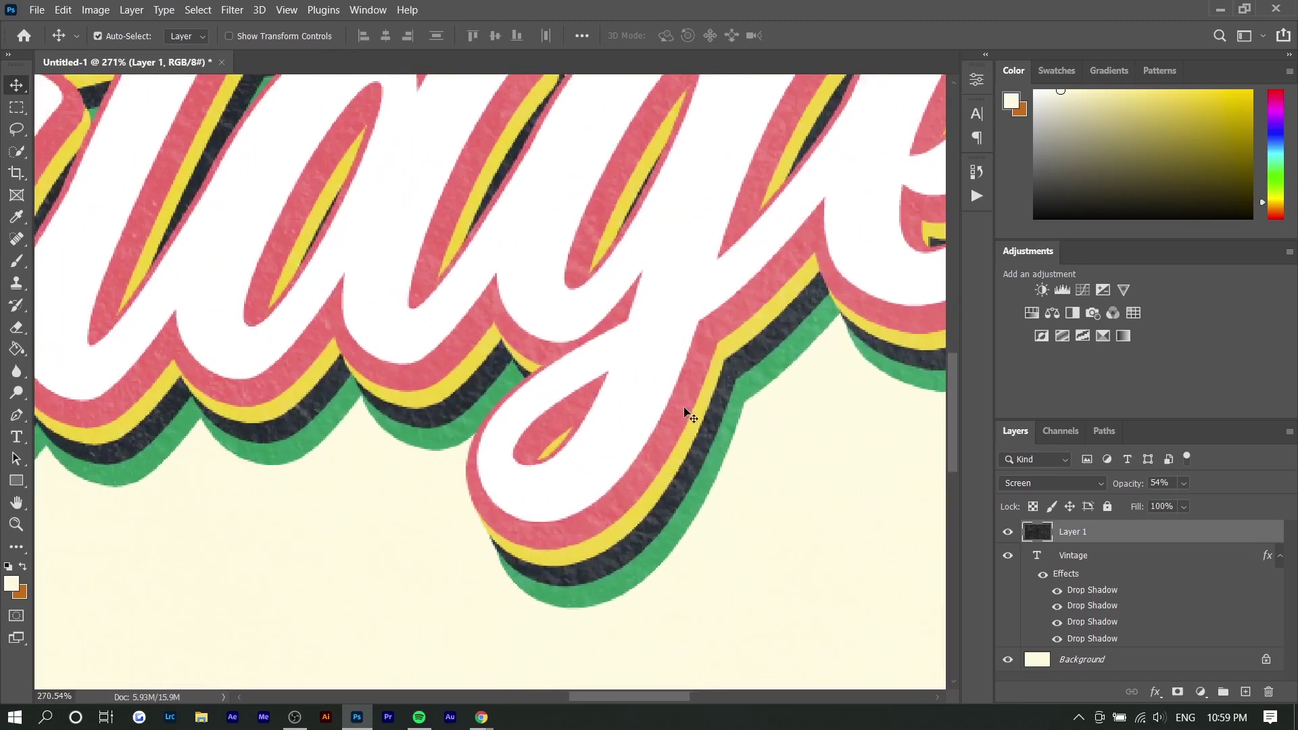
{"action": "scroll", "coordinate": [359, 361], "scroll_direction": "down", "scroll_amount": 2}
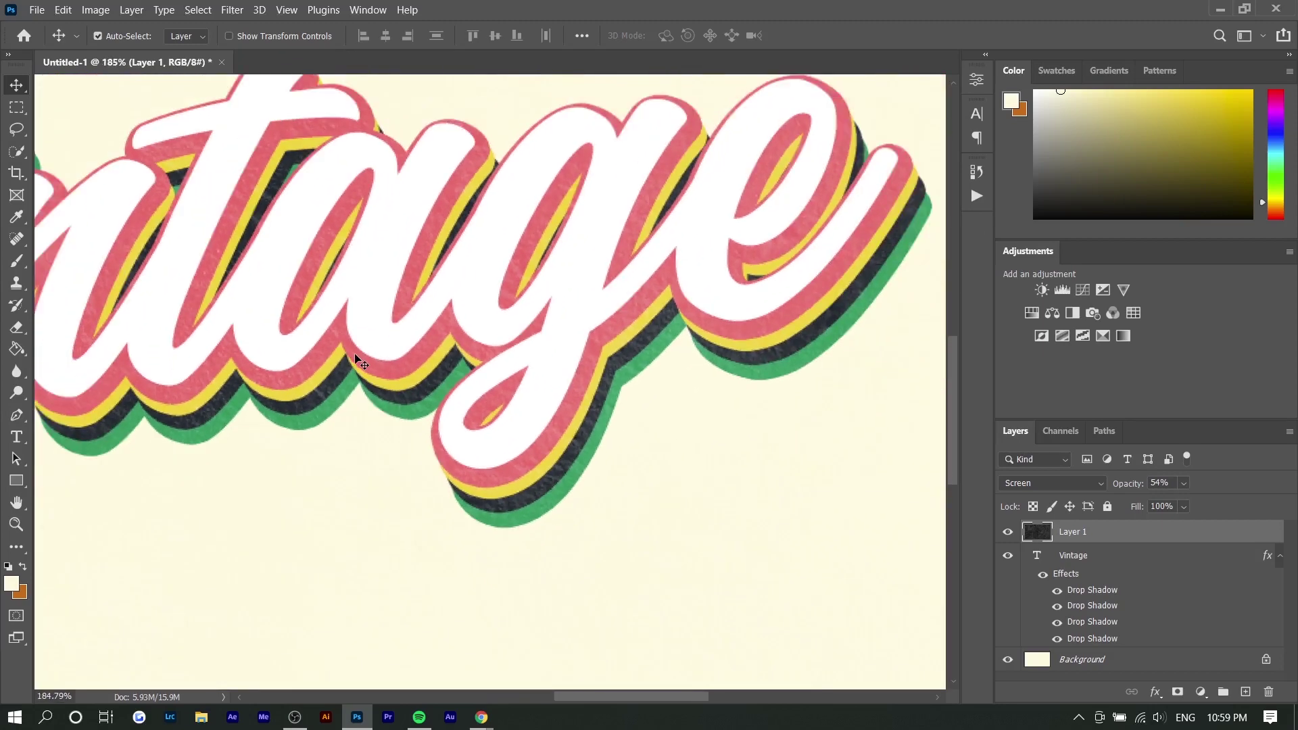
Step: Add a Curves 1 adjustment clipped to grunge Layer 1, steepening the curve to brighten the texture
{"action": "key", "text": "ctrl+0"}
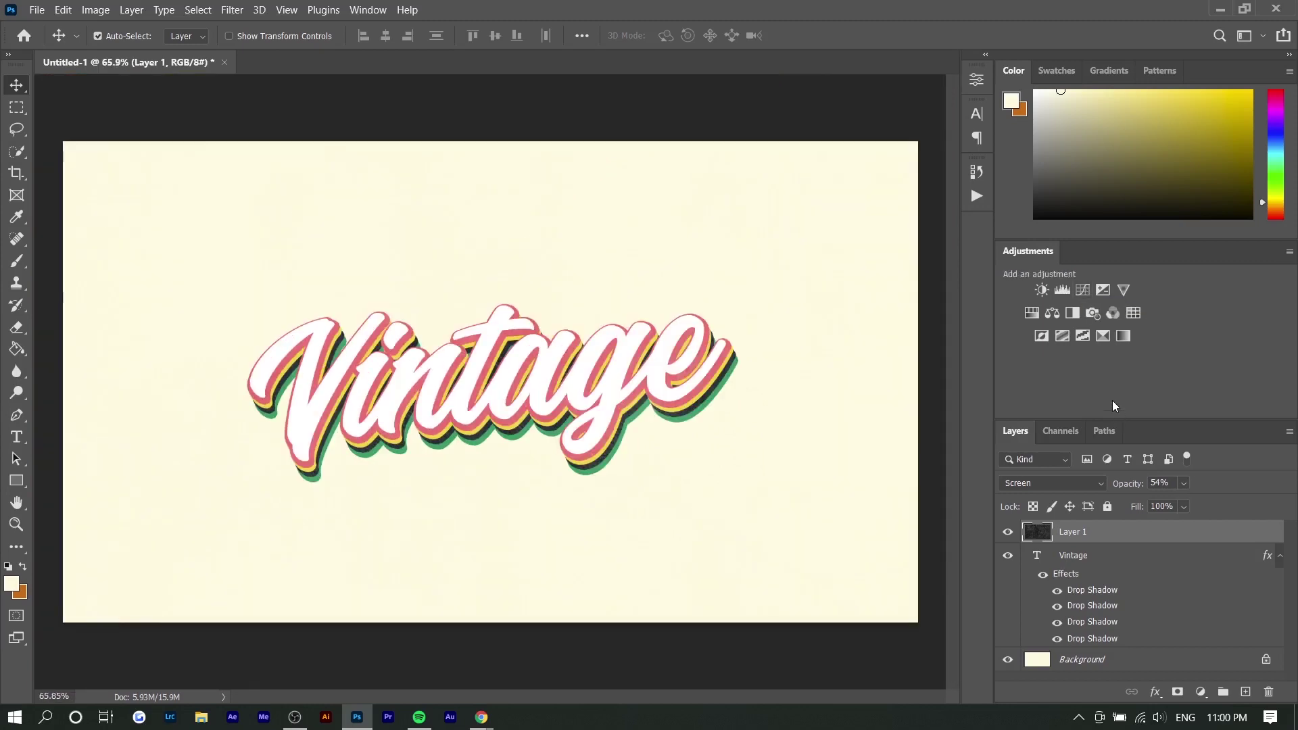
{"action": "left_click", "coordinate": [1082, 289]}
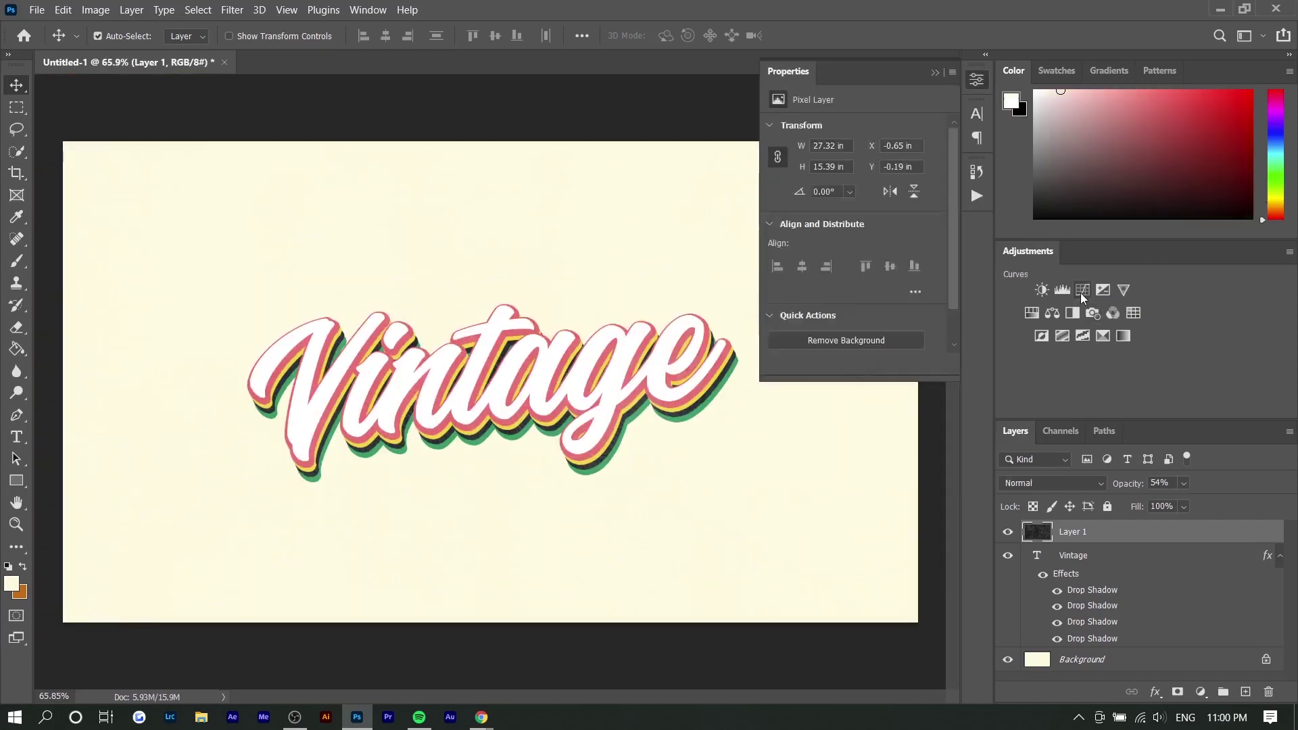
{"action": "left_click", "coordinate": [830, 366]}
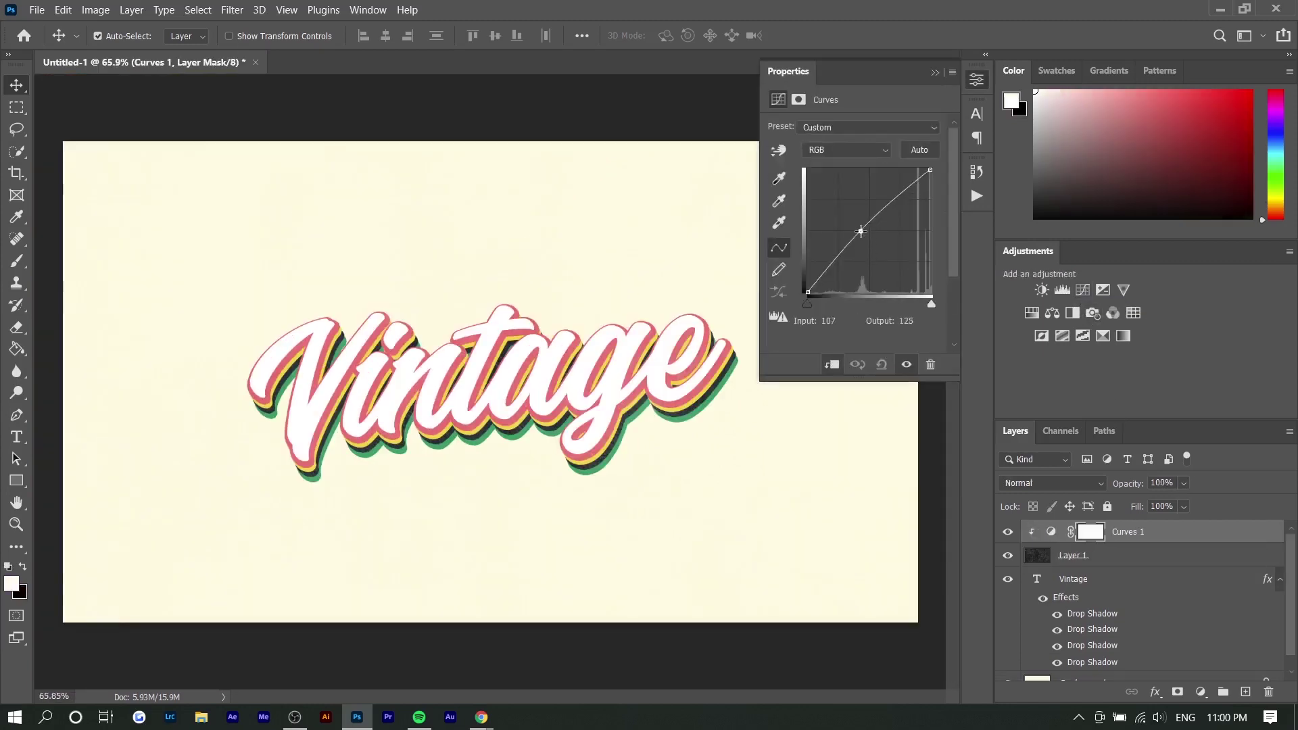
{"action": "left_click_drag", "start_coordinate": [854, 232], "coordinate": [841, 259]}
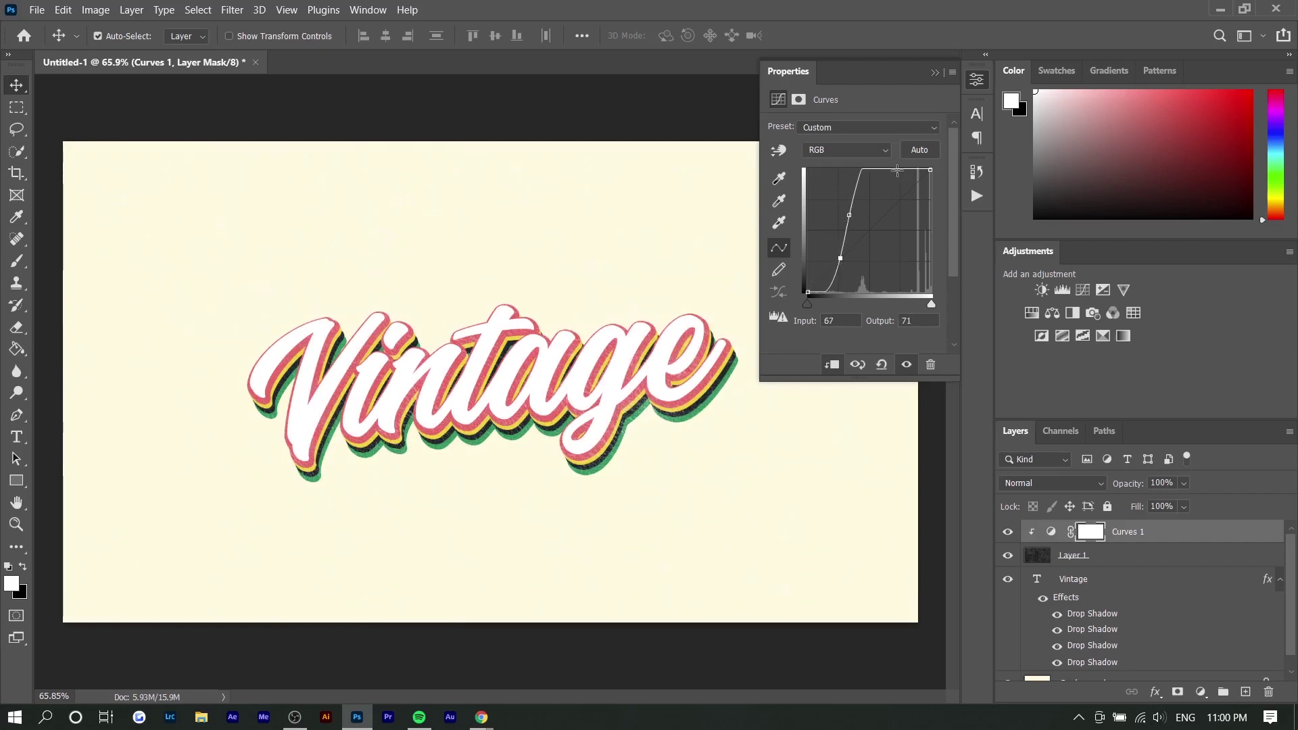
{"action": "left_click", "coordinate": [1084, 676]}
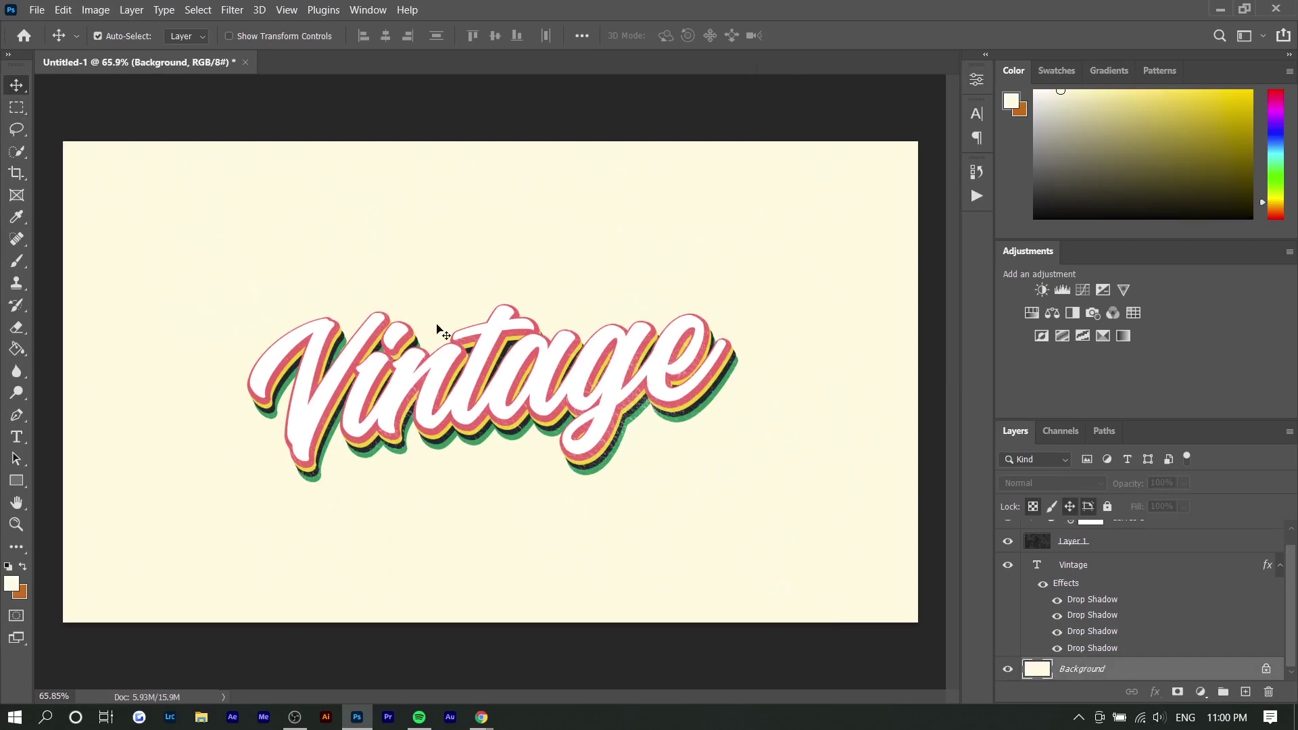
Step: Apply Add Noise at 0.10% with Uniform distribution to the cream Background layer
{"action": "left_click", "coordinate": [232, 9]}
{"action": "mouse_move", "coordinate": [351, 266]}
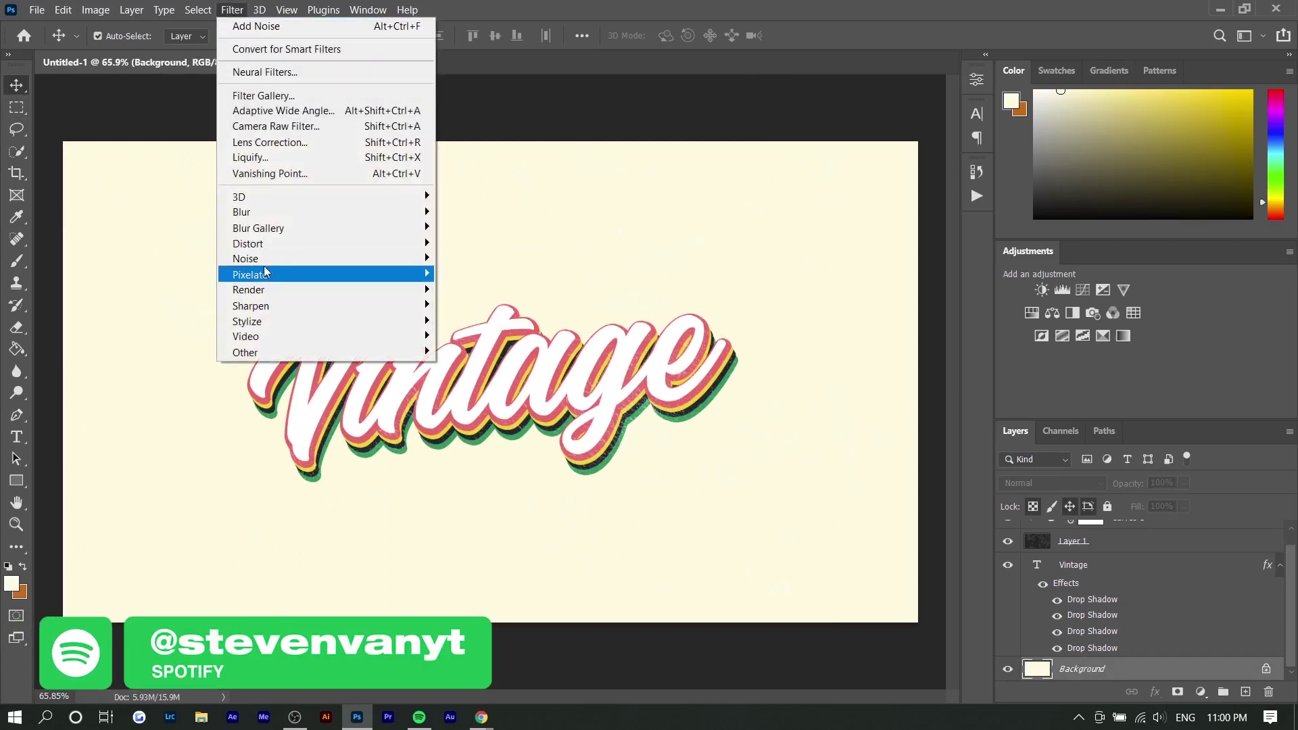
{"action": "left_click", "coordinate": [474, 258]}
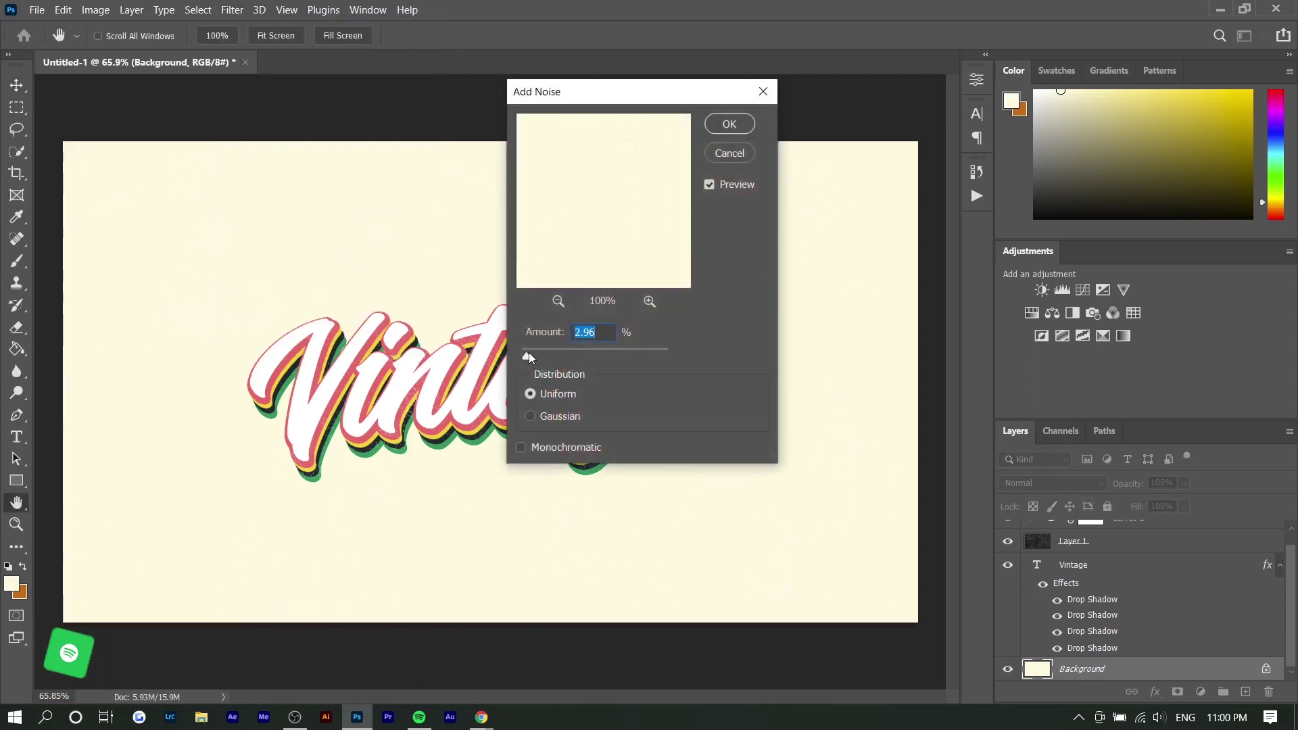
{"action": "left_click_drag", "start_coordinate": [533, 357], "coordinate": [534, 357]}
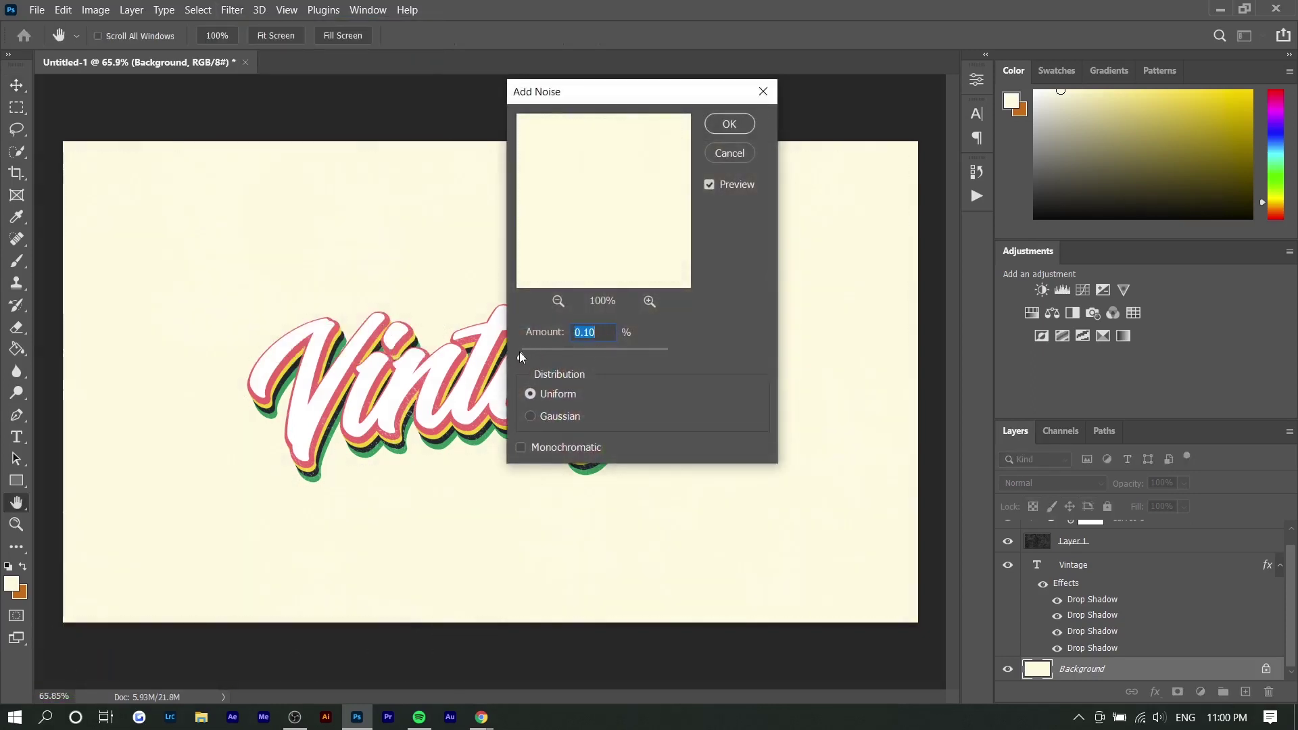
{"action": "key", "text": "Return"}
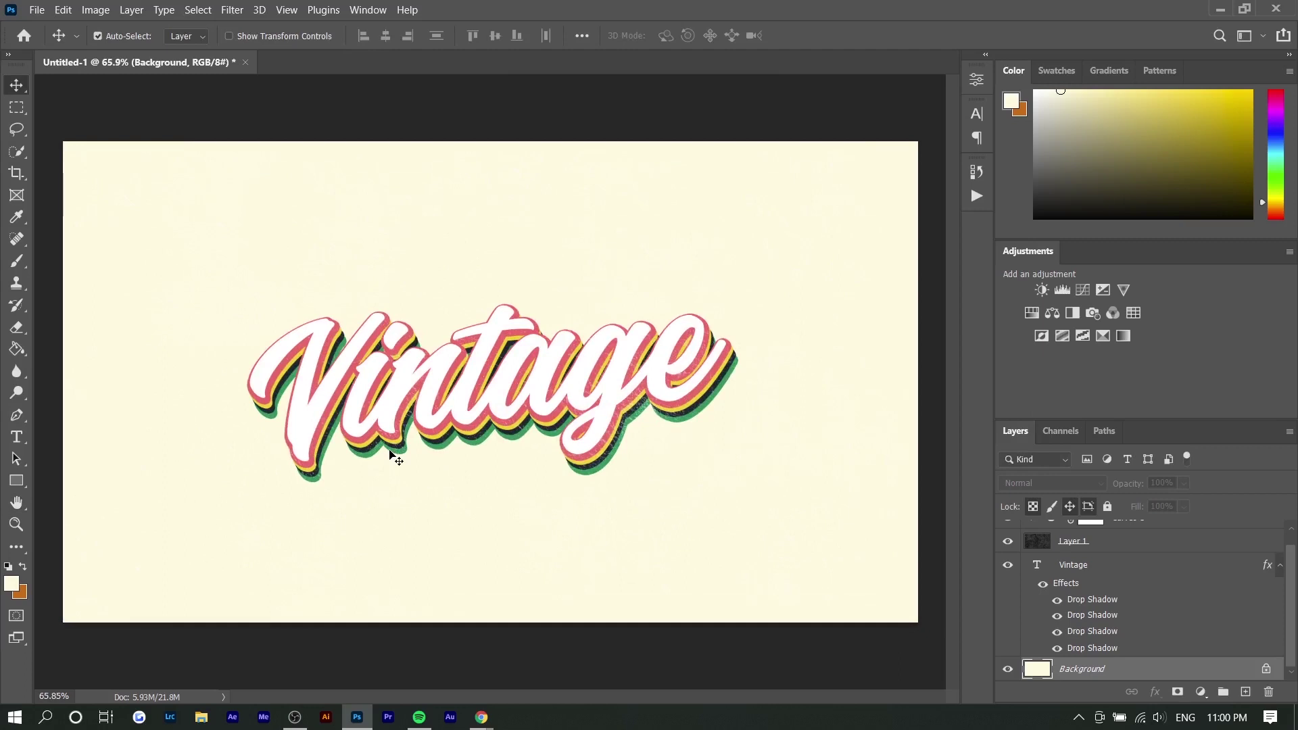